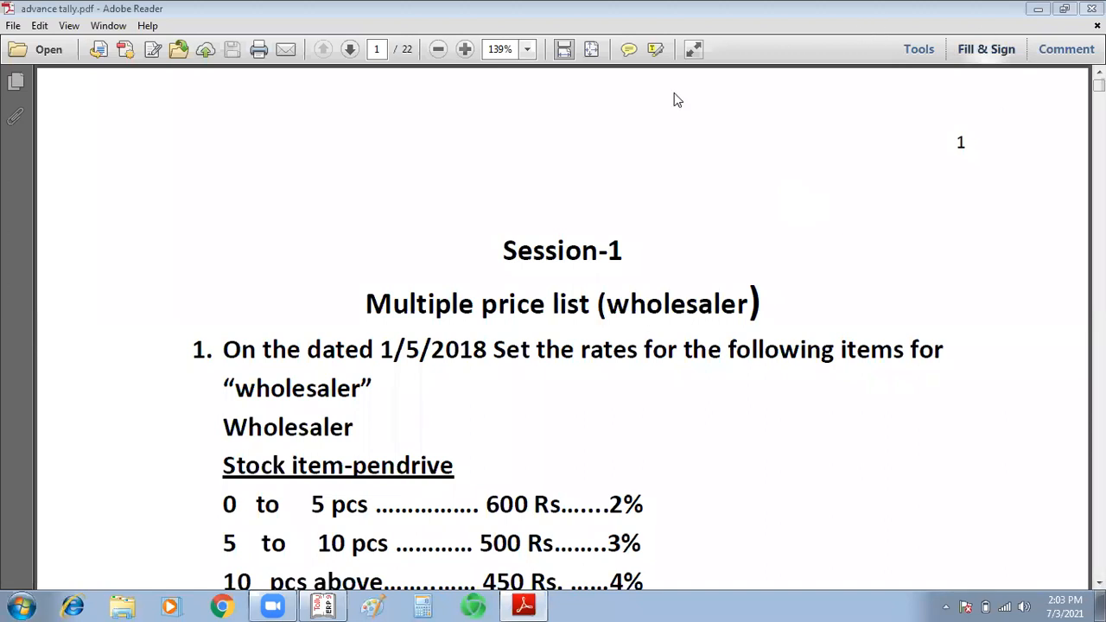
Step: Find payroll exercise 33 on page 17 of the PDF and highlight its line "loan taken 100000"
left_click_drag(1099, 85, 1100, 326)
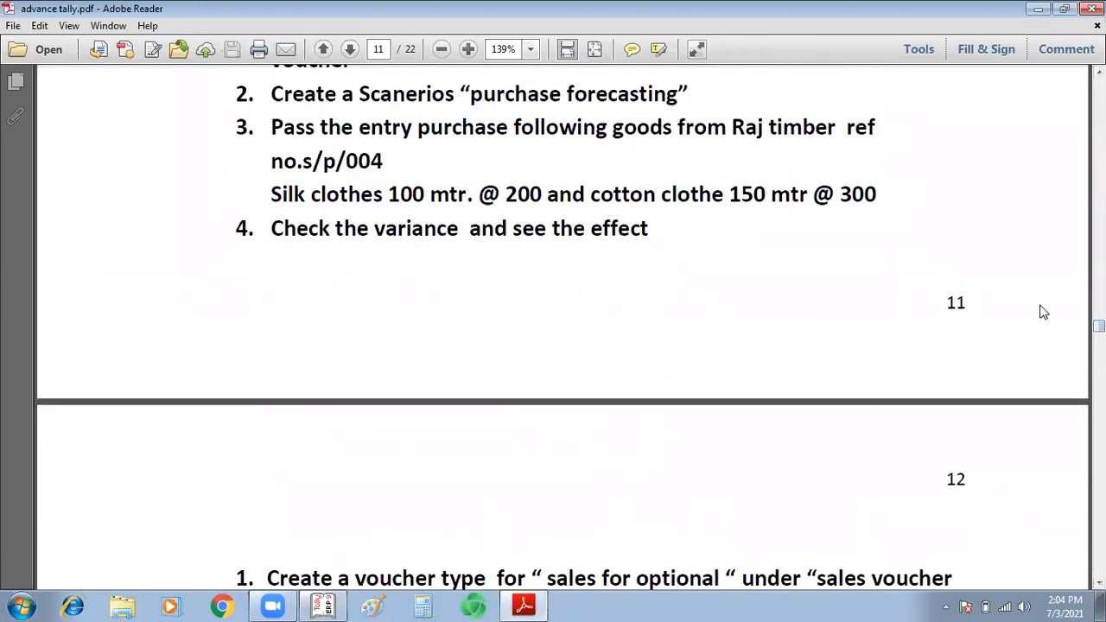
left_click_drag(1099, 326, 1099, 445)
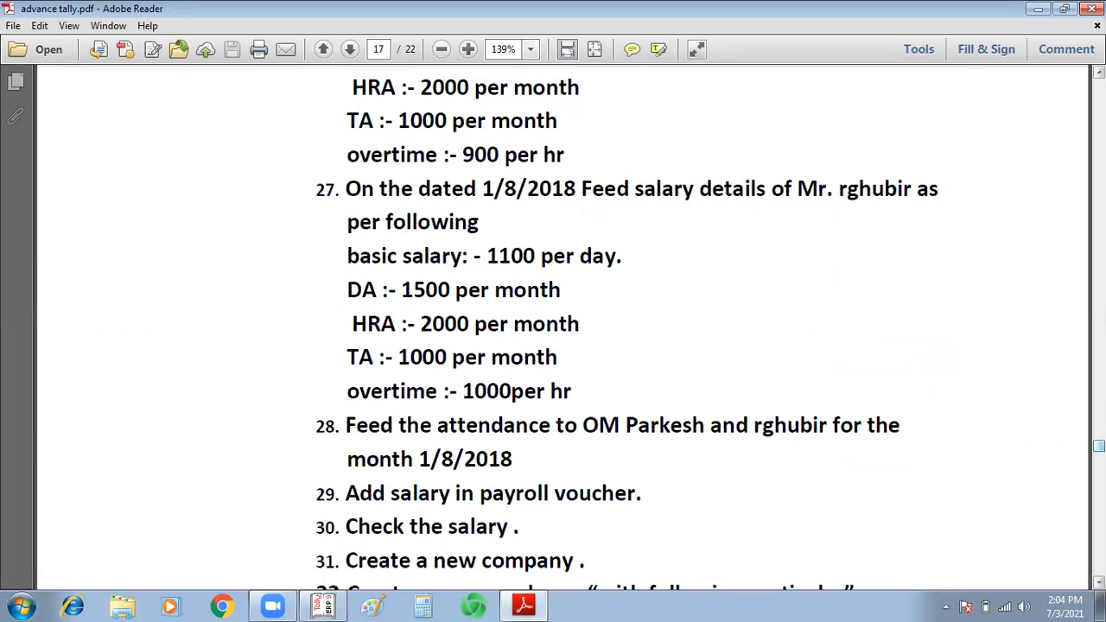
scroll(702, 327, "down", 5)
scroll(1049, 440, "down", 2)
scroll(1049, 440, "up", 1)
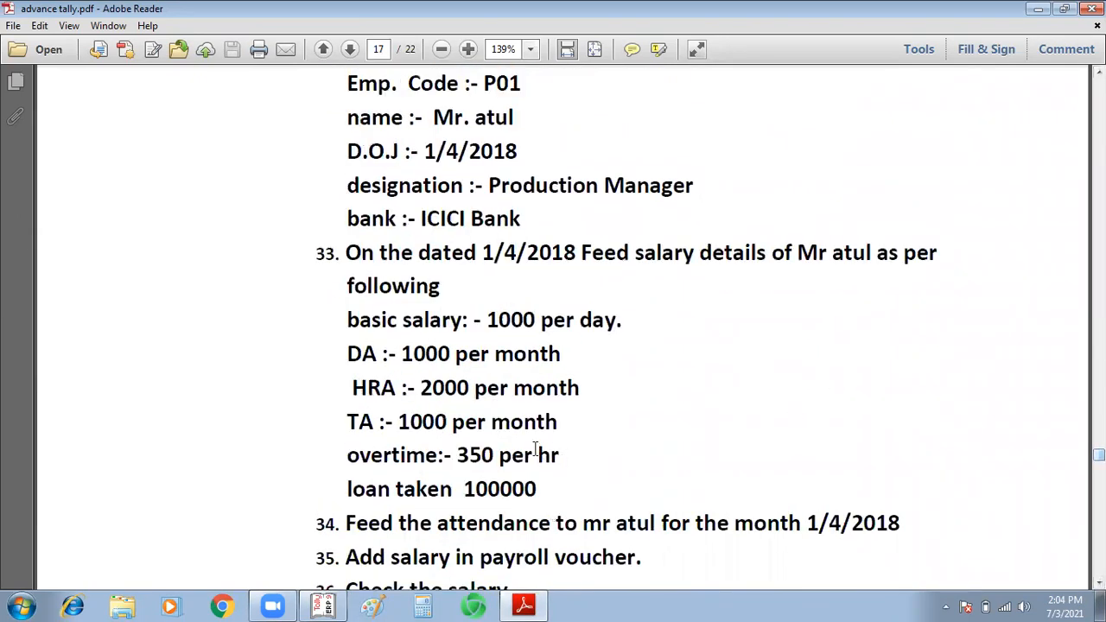
left_click_drag(538, 489, 363, 489)
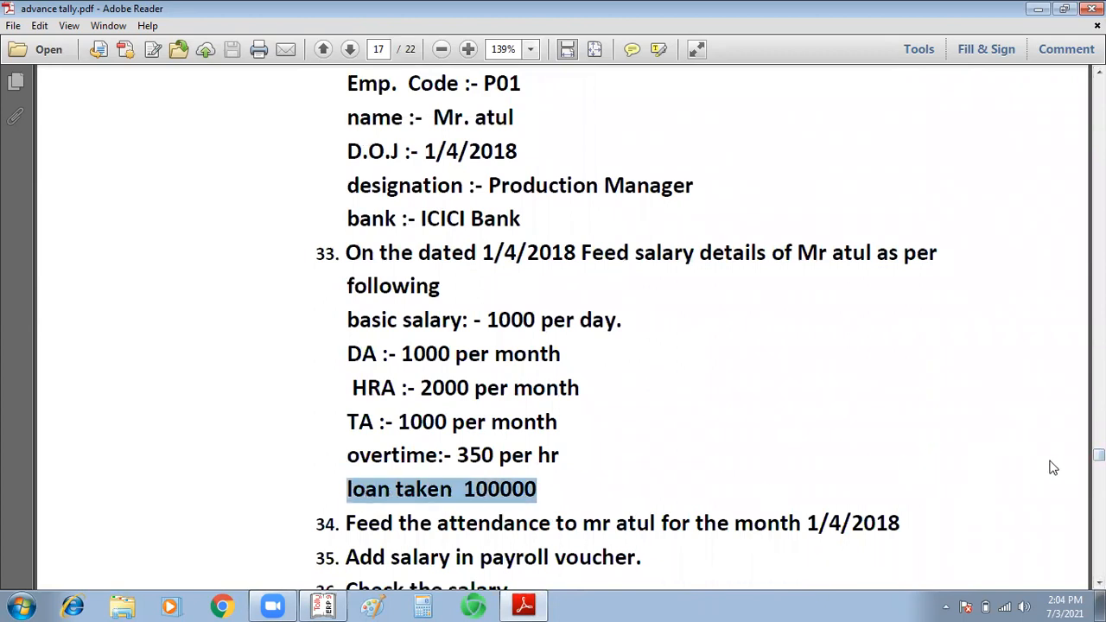
Step: Switch to Tally.ERP 9 and start working in Educational Mode
key("alt+Tab")
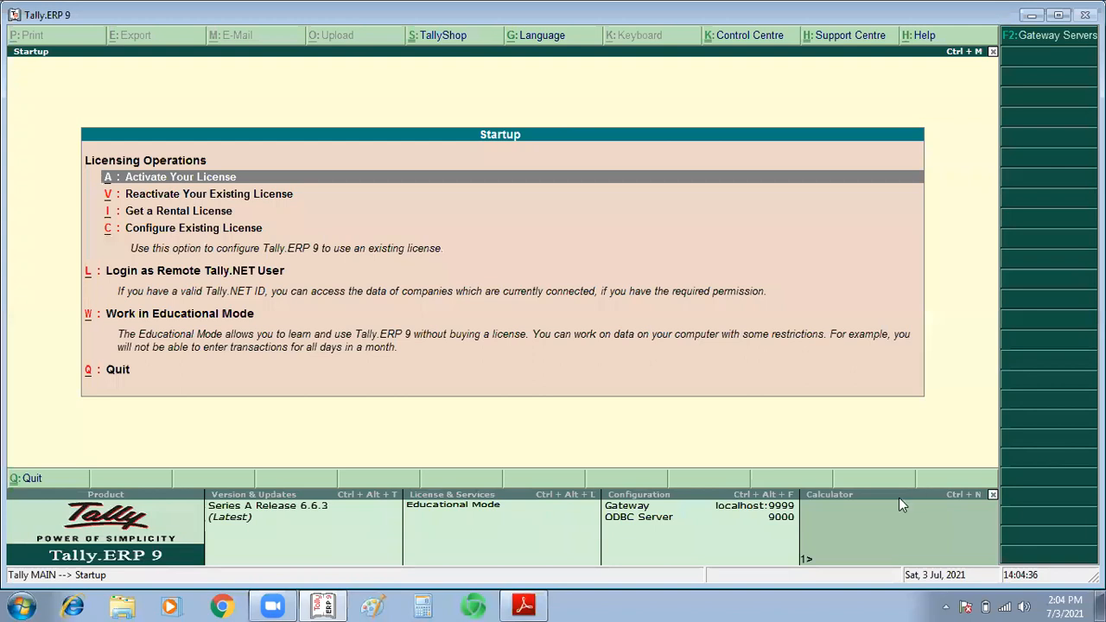
key("Down")
key("Down")
key("Down")
key("Down")
key("Down")
key("Return")
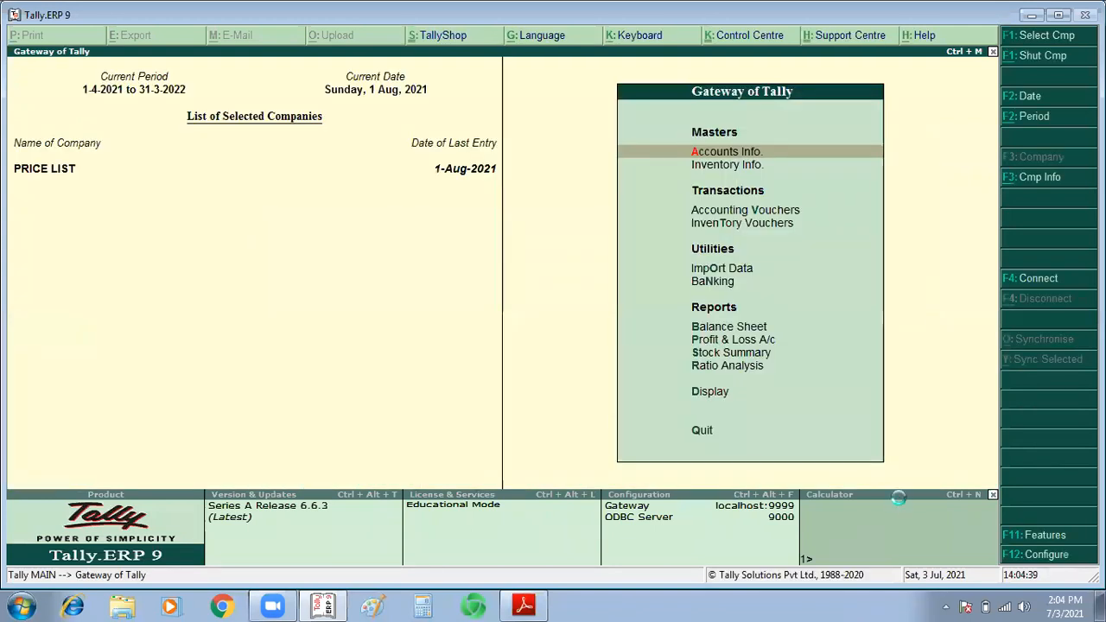
Step: Select and load the company PAYROLL
key("F1")
type("Pa")
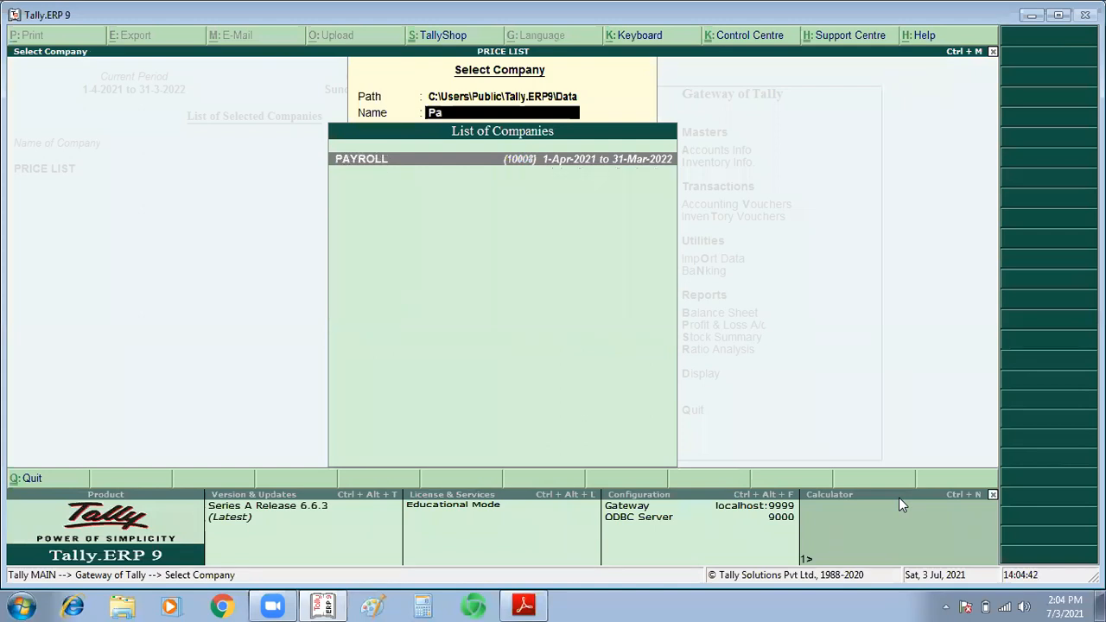
key("Return")
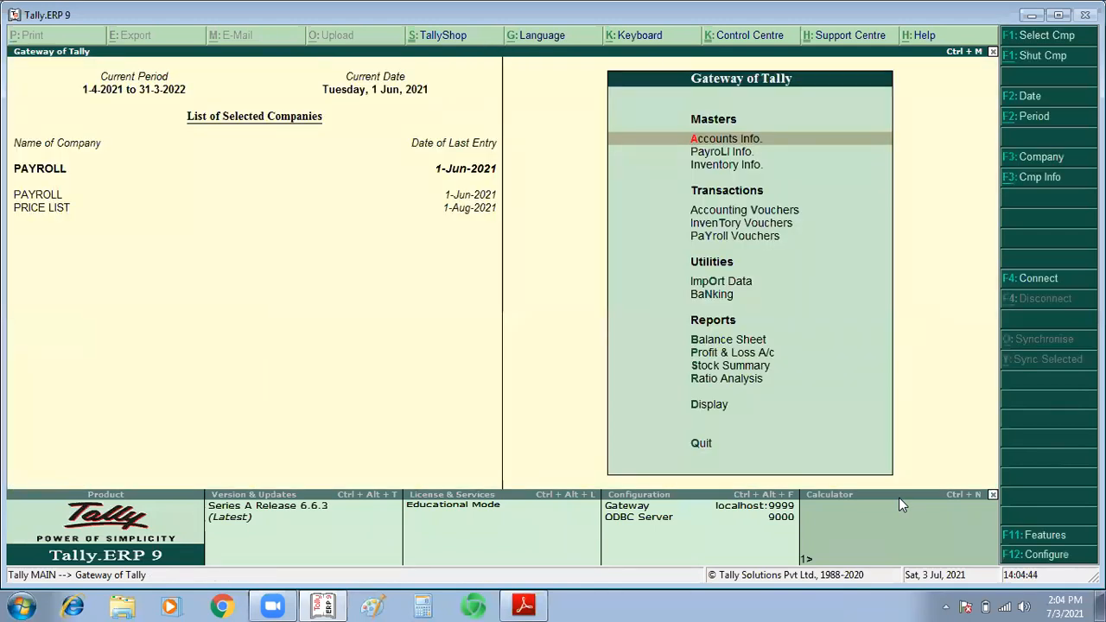
key("Down")
key("Down")
key("Return")
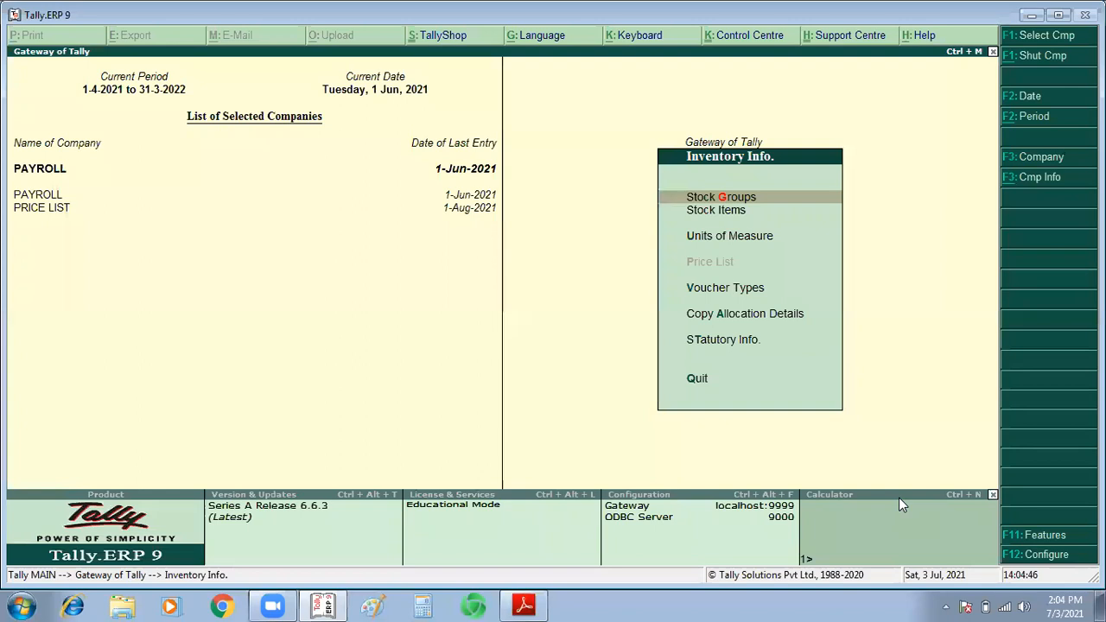
key("Escape")
Step: Open the payroll salary details definition of the second employee in the list
key("Up")
key("Return")
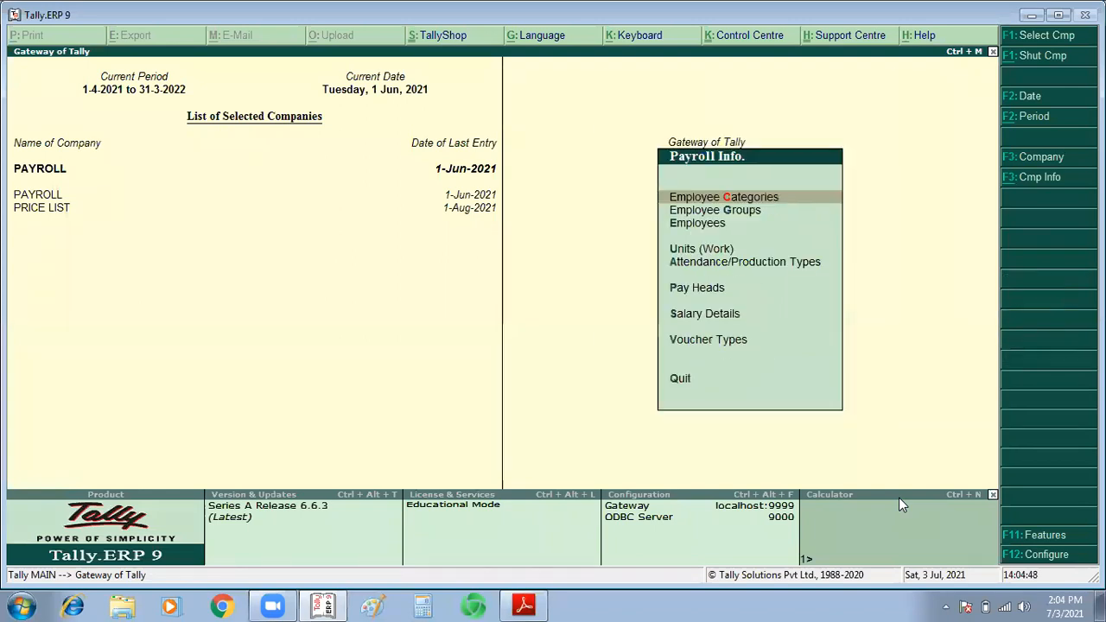
key("Down")
key("Down")
key("Down")
key("Down")
key("Down")
key("Down")
key("Return")
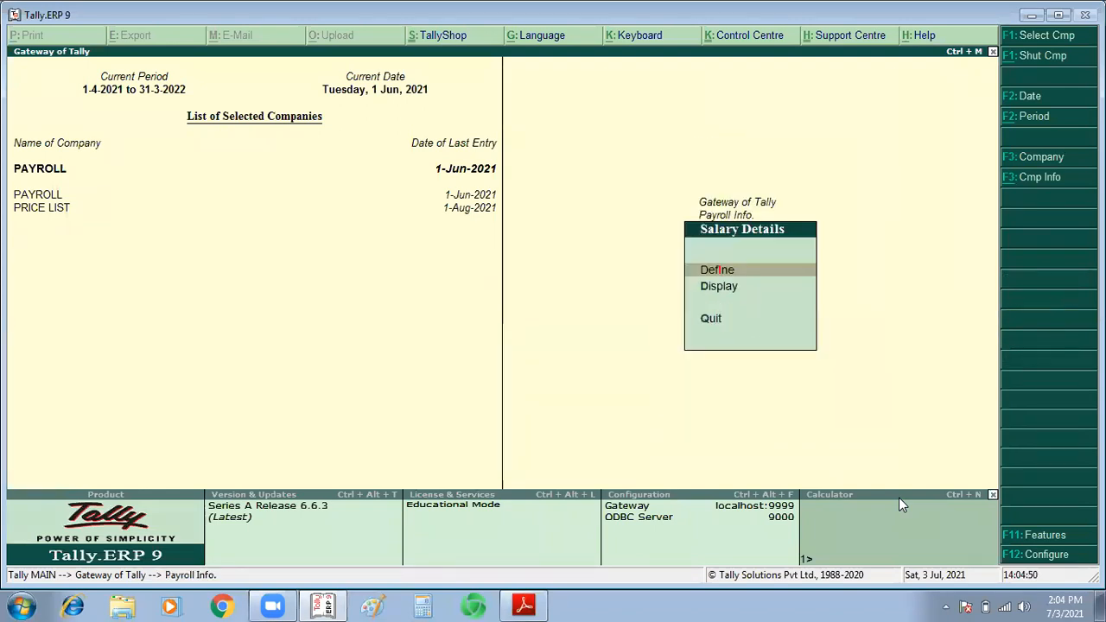
key("Return")
key("Down")
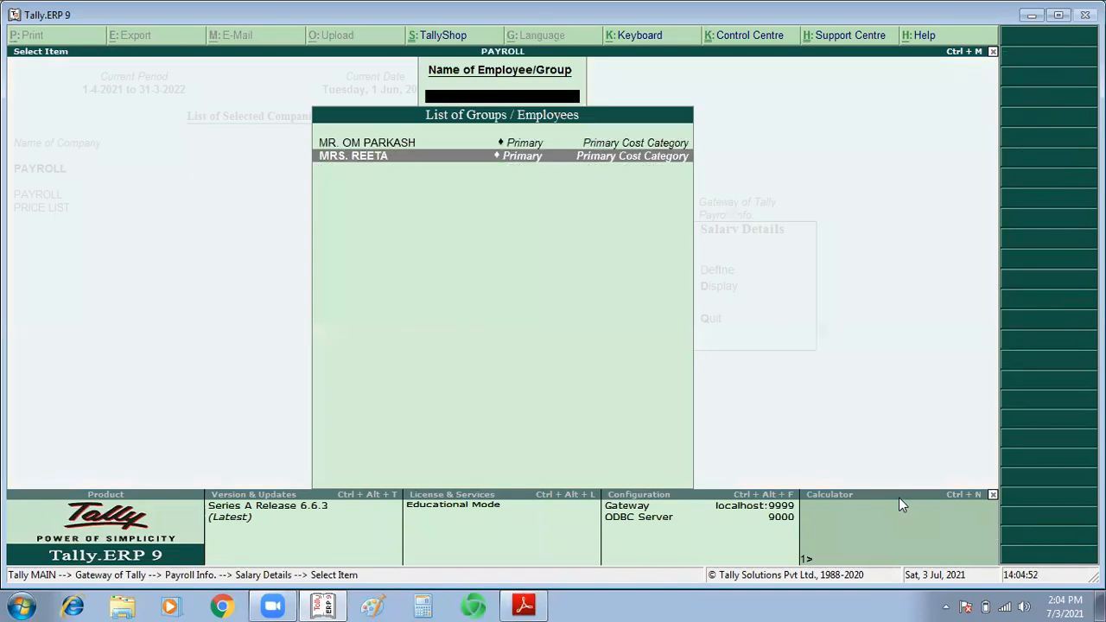
key("Return")
Step: Add a salary structure effective from 1-Jul-2021 for this employee, copied from the previous values
key("Return")
key("Return")
key("Return")
key("Return")
key("Return")
key("Return")
key("Return")
key("Return")
key("Return")
key("Return")
key("Return")
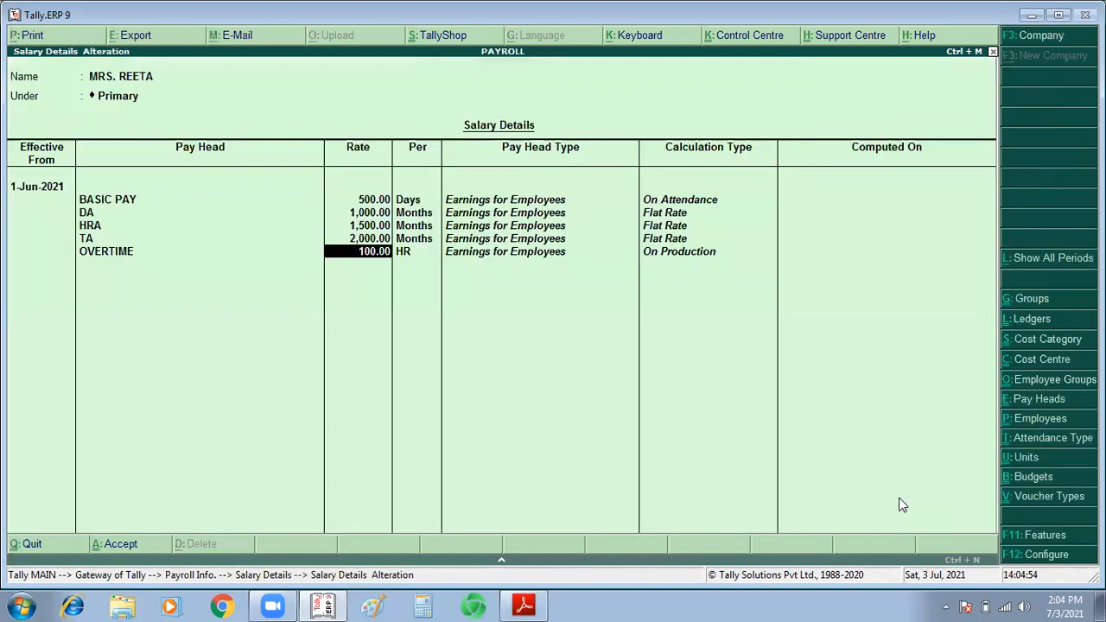
key("Return")
type("1/7")
key("Return")
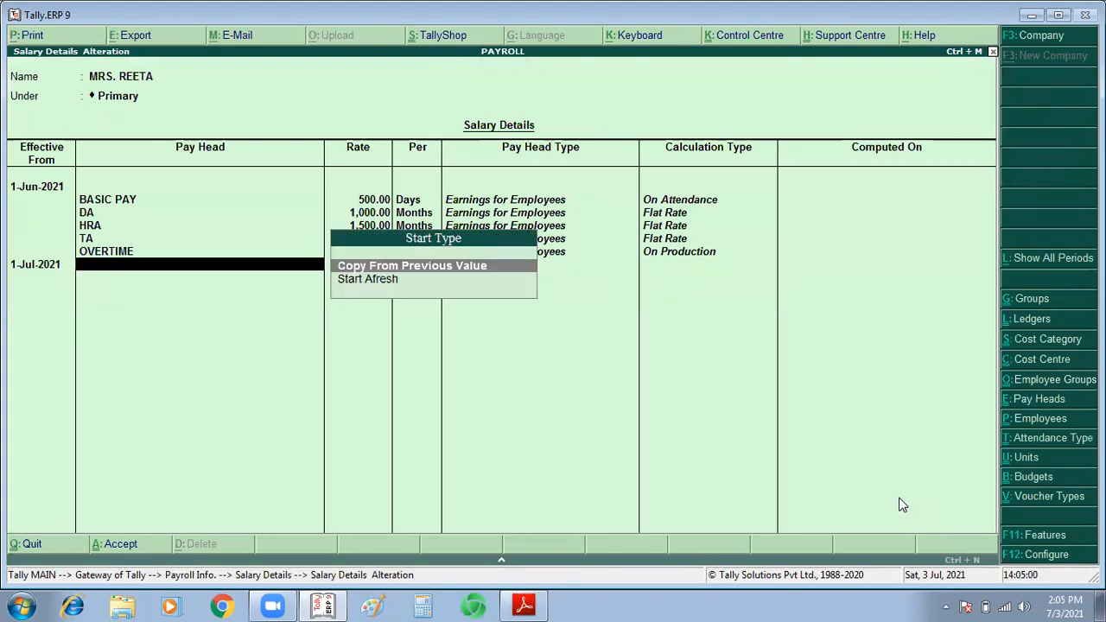
key("Return")
key("Return")
key("Return")
key("Return")
key("Return")
key("Return")
key("Return")
key("Return")
key("Return")
key("Return")
key("Return")
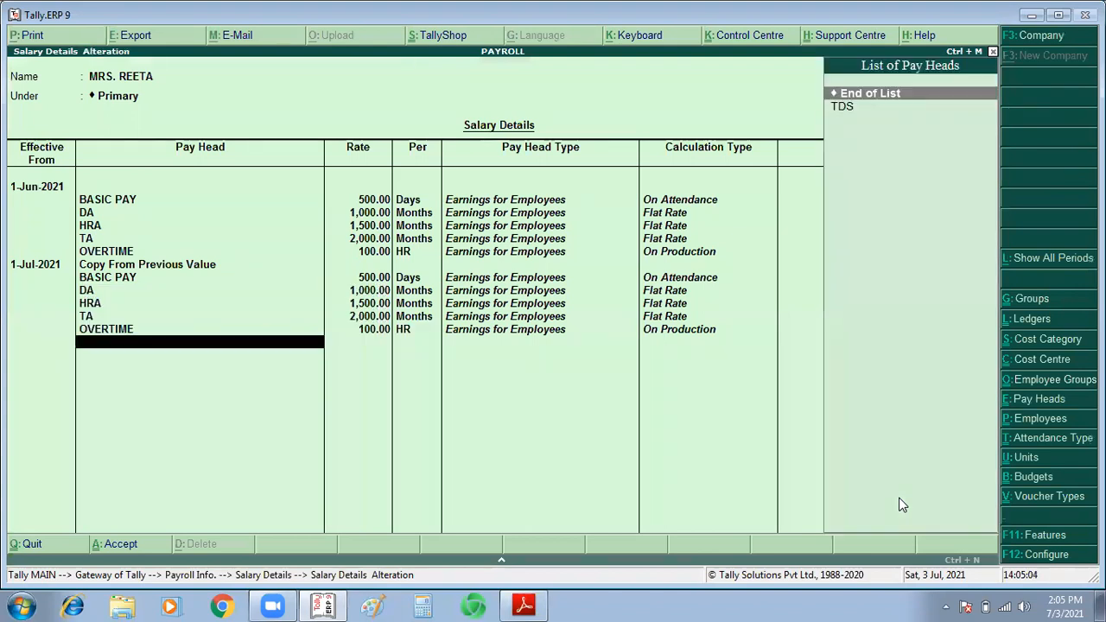
Step: Begin a new pay head from the salary details, named "Loan to" followed by the employee's name, without an alias
key("alt+c")
type("Loan")
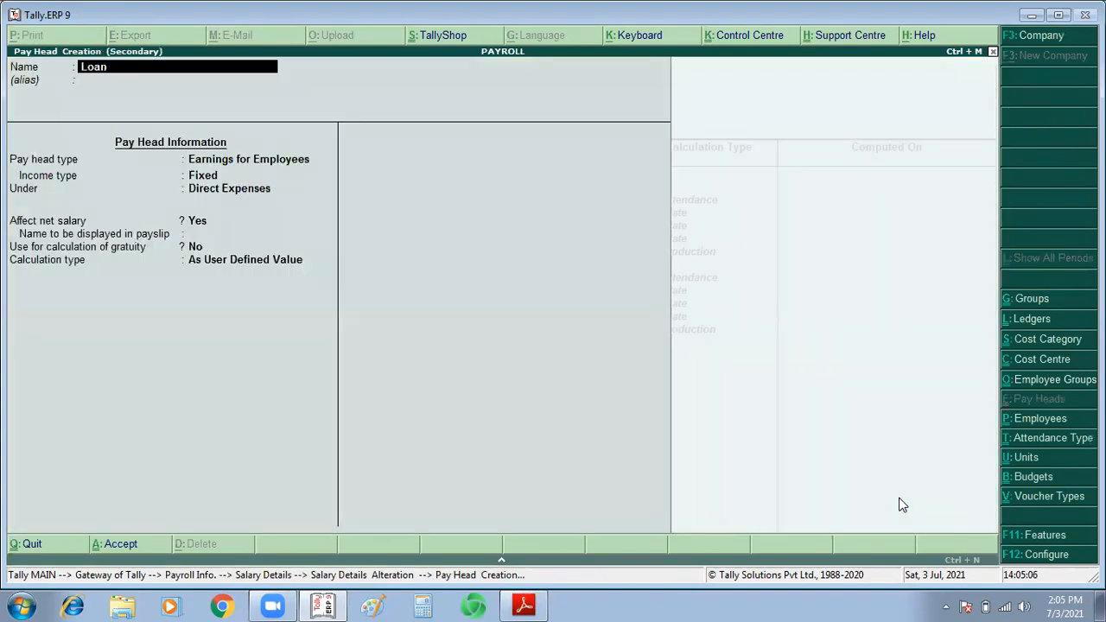
type(" G")
key("BackSpace")
type("to Mrs,")
type(" Reeta")
key("Return")
key("Return")
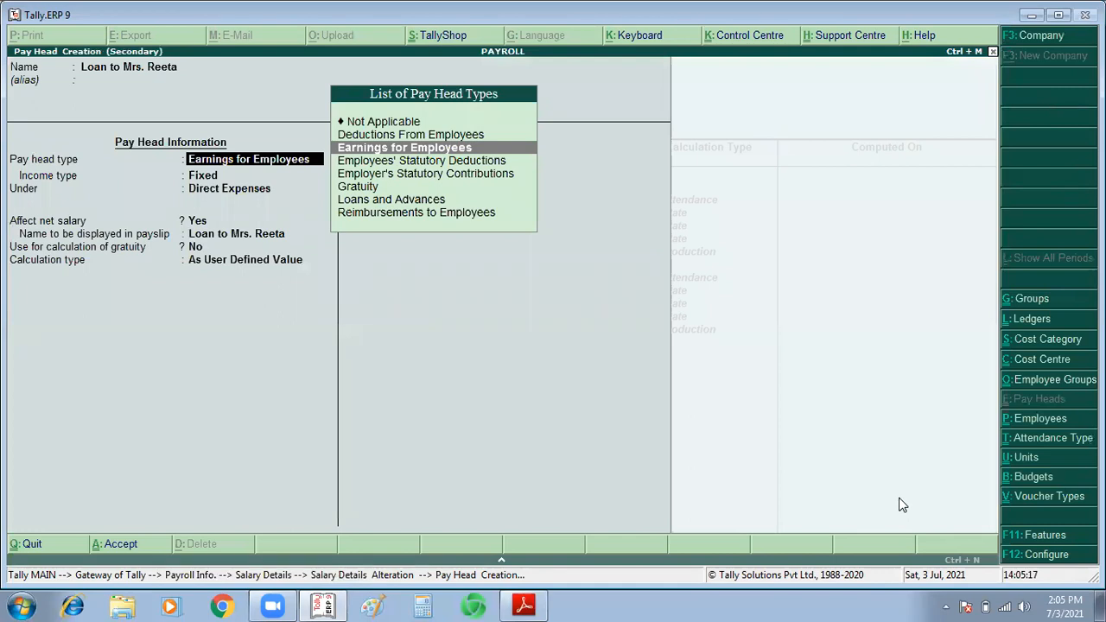
Step: Set the loan pay head to Earnings for Employees with Variable income under Indirect Expenses, affecting net salary and excluded from gratuity
key("Return")
key("Down")
key("Return")
key("Down")
key("Down")
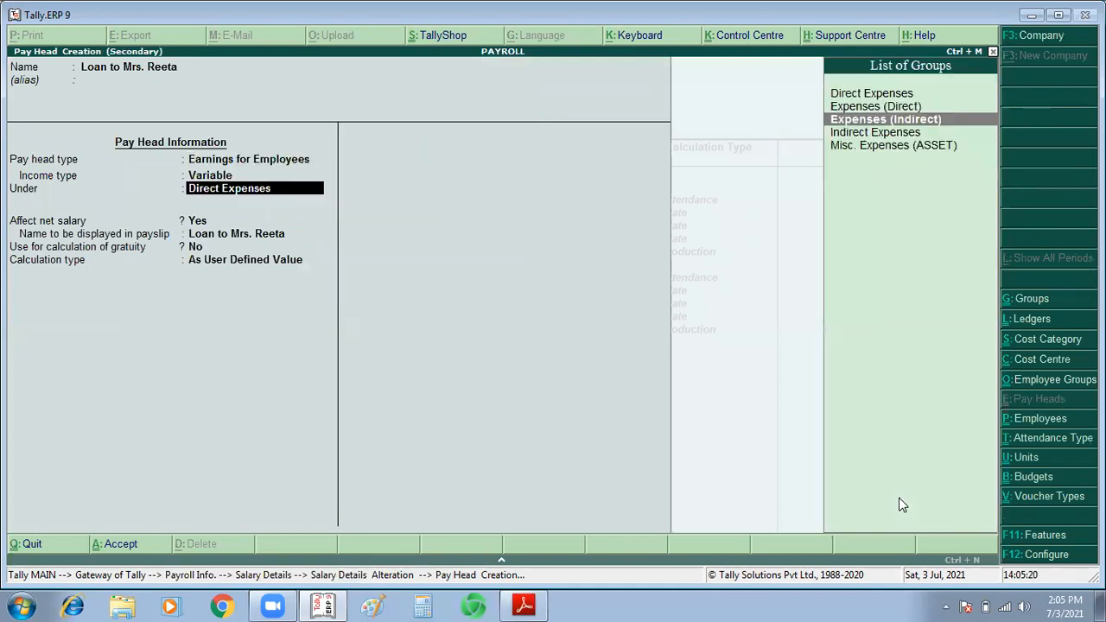
key("Down")
key("Return")
key("Return")
key("Return")
key("Return")
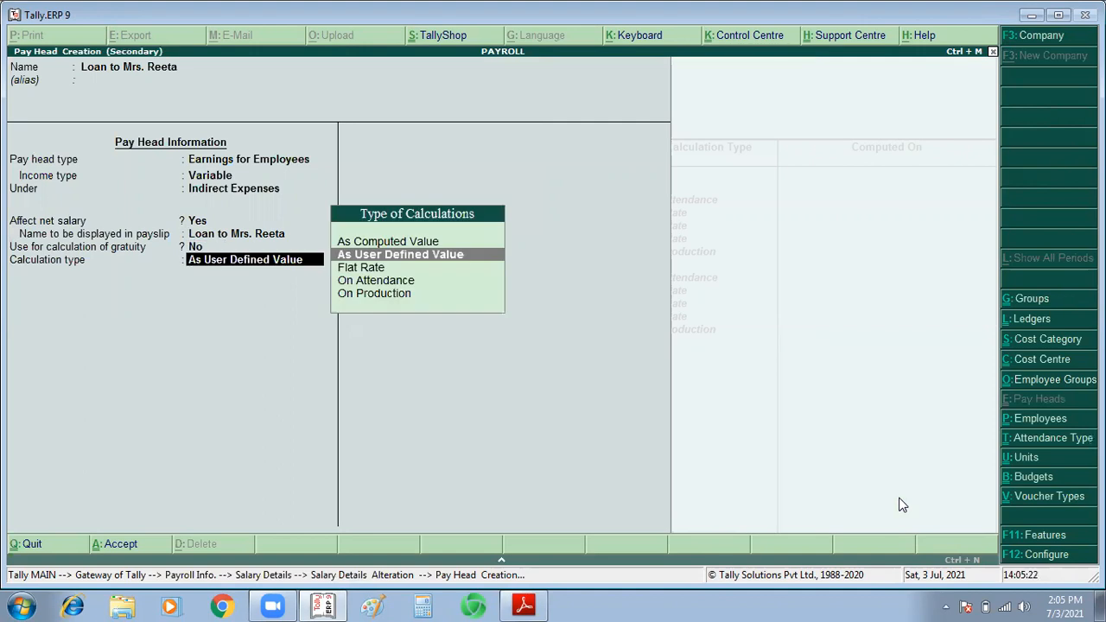
Step: Give the loan pay head a Flat Rate calculation type and save it into the employee's salary structure
key("Down")
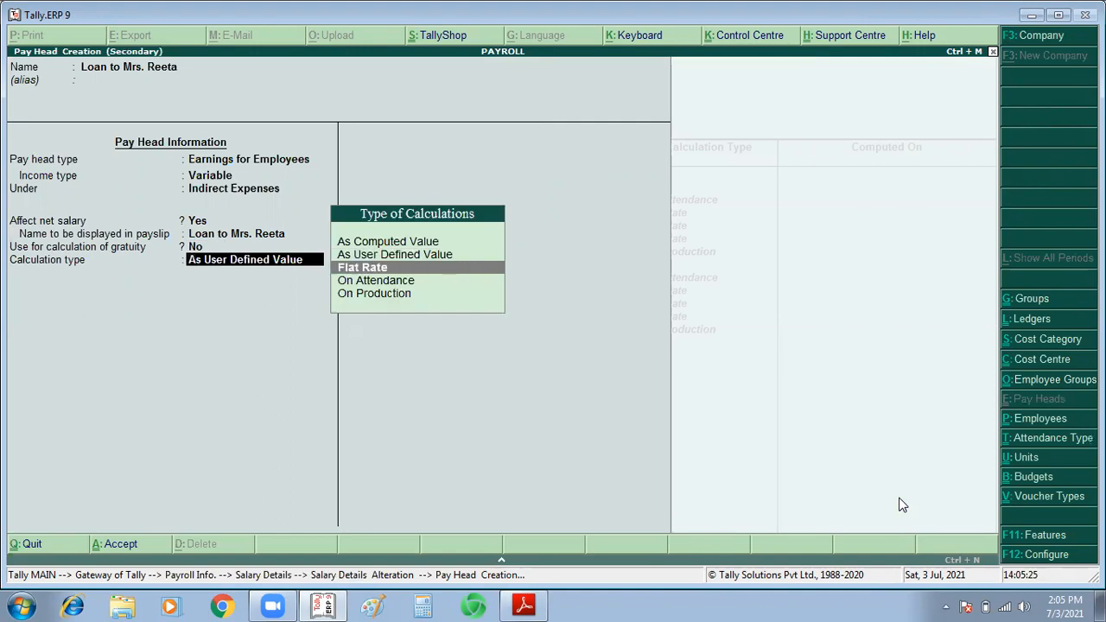
key("Return")
key("Down")
key("Down")
key("Return")
key("Return")
key("Return")
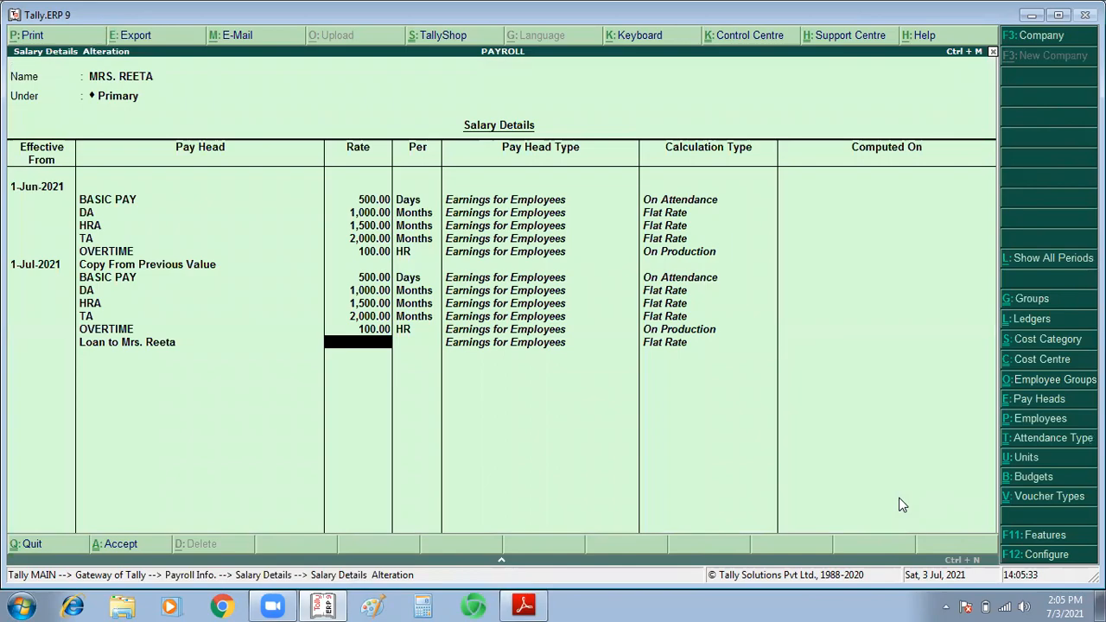
Step: Set the loan pay head's rate to 1,00,000 and save the employee's salary details
key("alt+Tab")
key("alt+Tab")
type("1,00,000")
key("Return")
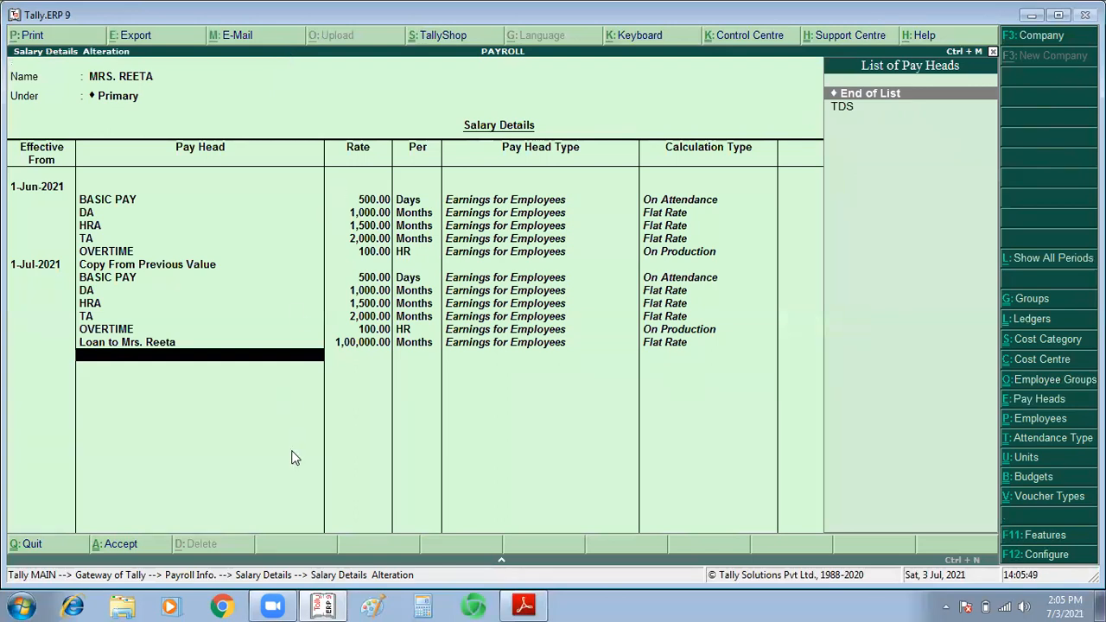
key("ctrl+a")
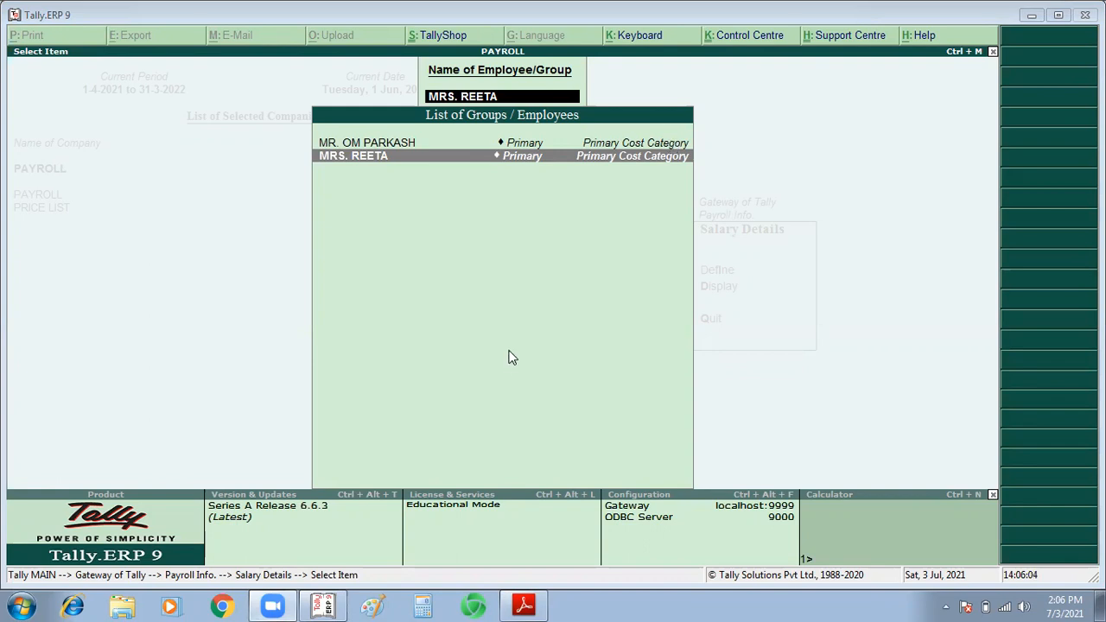
Step: Return to the Gateway of Tally and start an attendance voucher dated 1-Jul-2021
key("Escape")
key("Escape")
key("Escape")
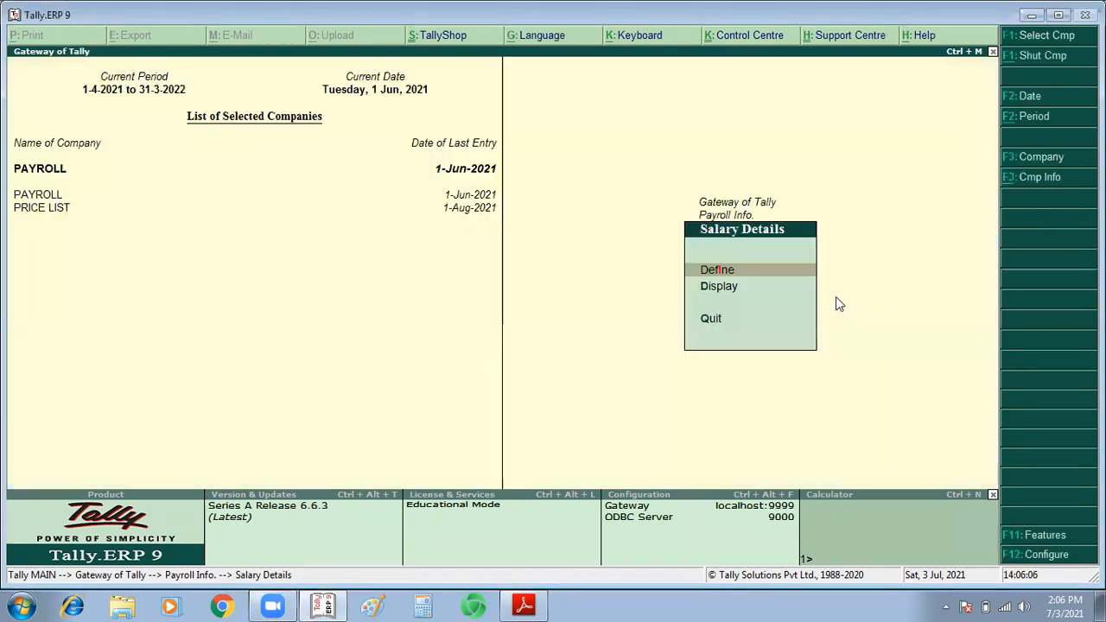
key("Down")
key("Down")
key("Down")
key("Up")
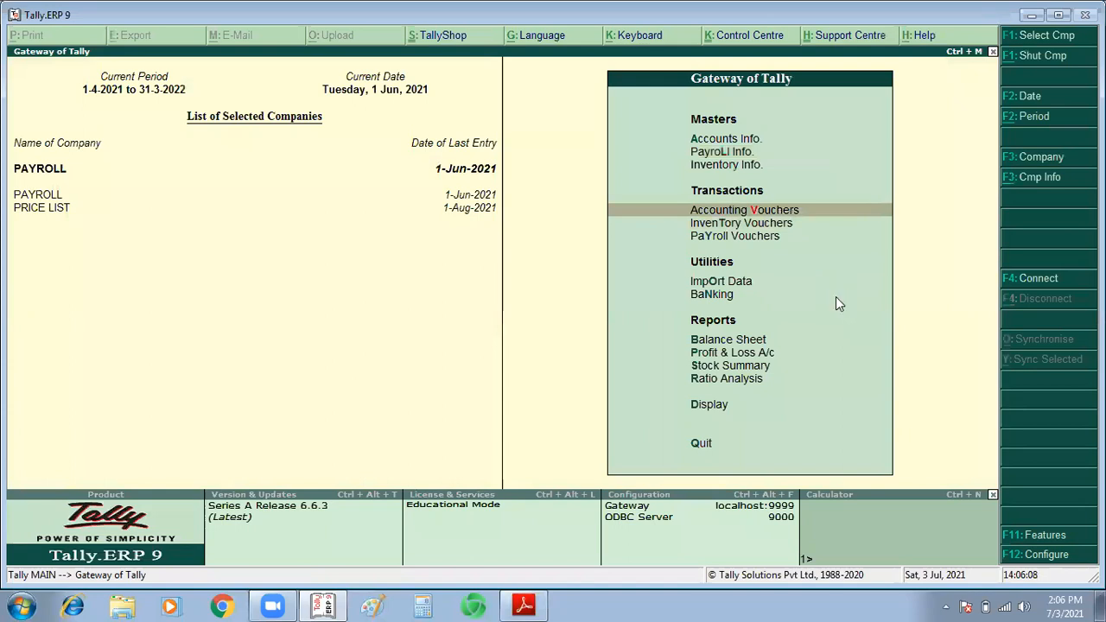
key("Return")
key("ctrl+F5")
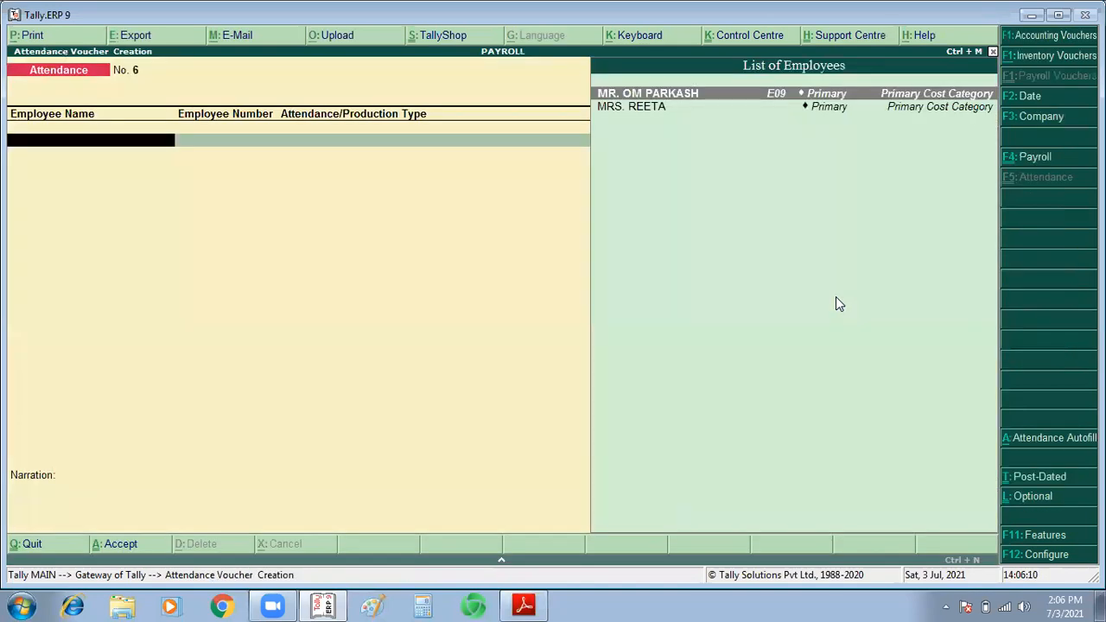
key("F2")
type("1/7/")
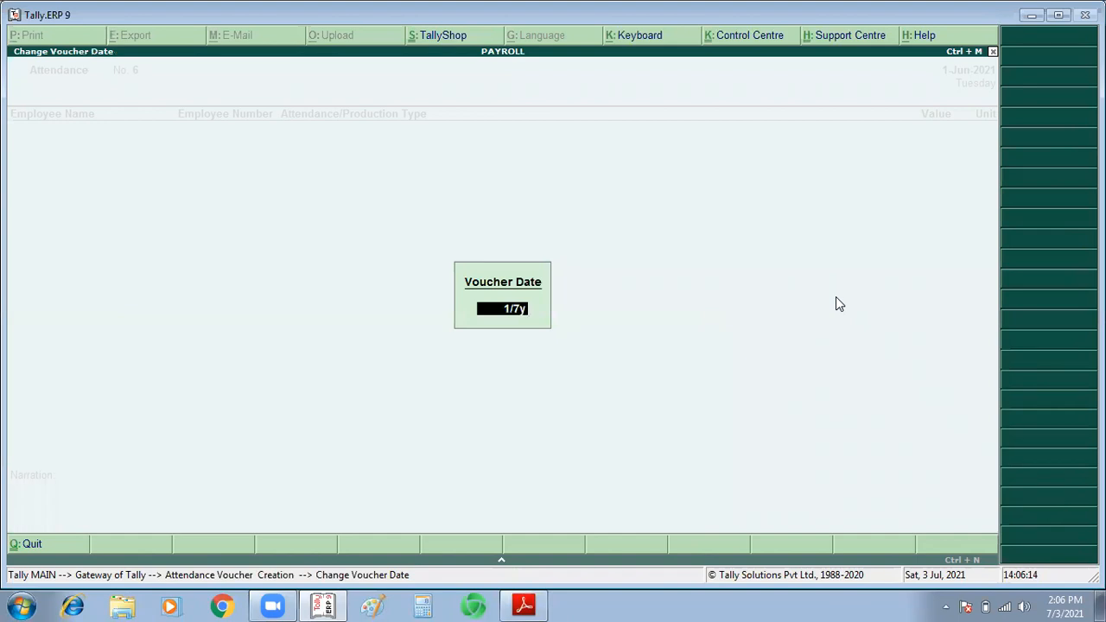
key("Return")
Step: Record 30 days PRESENT for the employee receiving the loan and save the attendance voucher
key("Down")
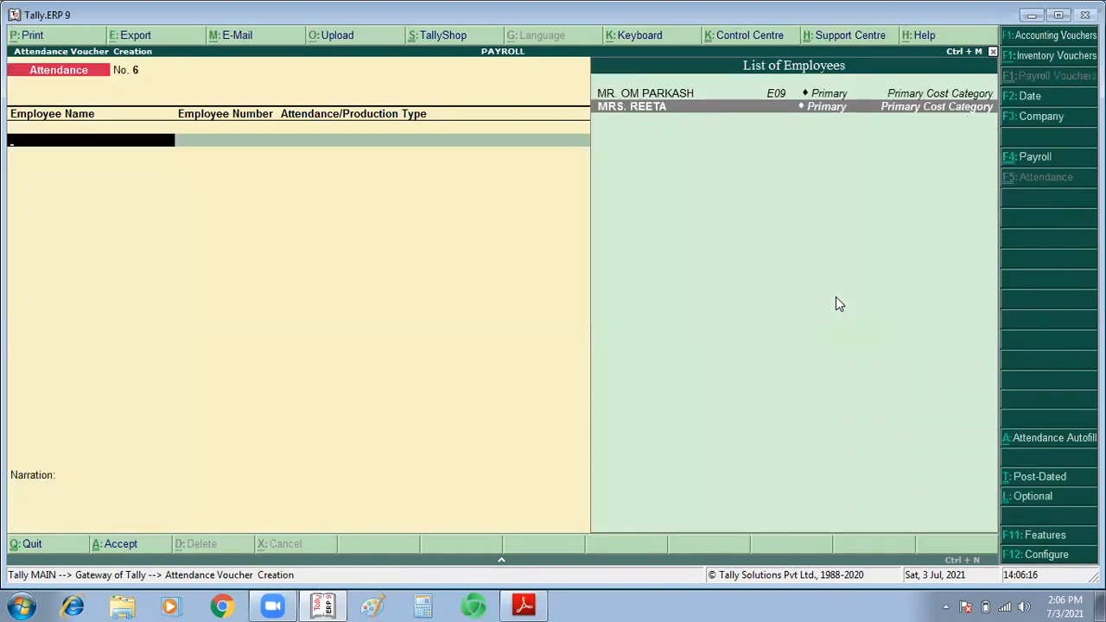
key("Return")
type("Pre")
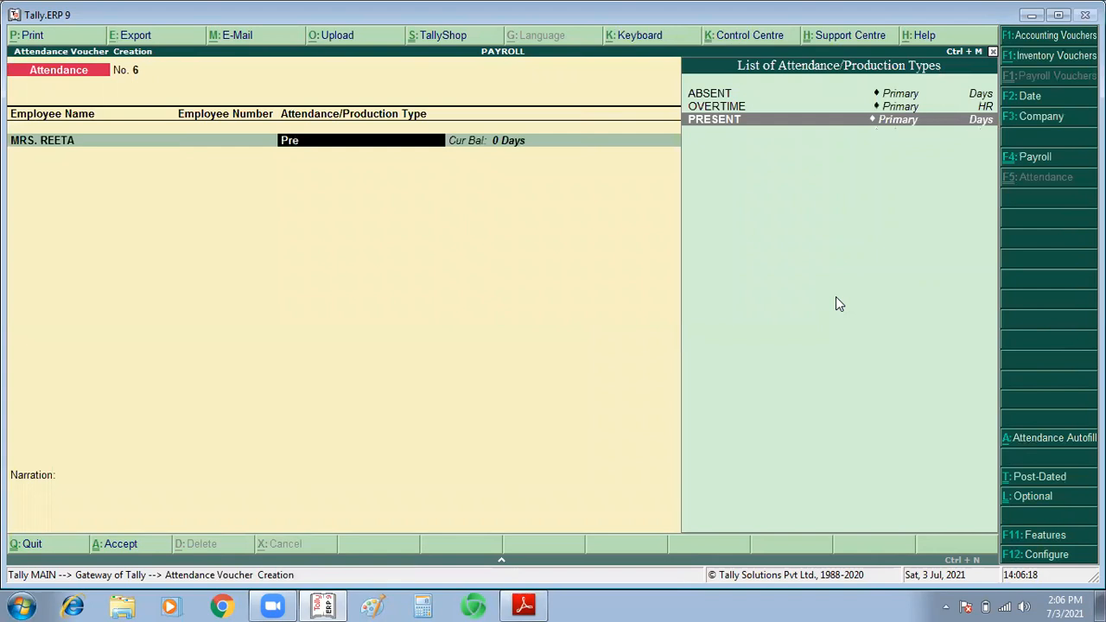
key("Return")
type("30")
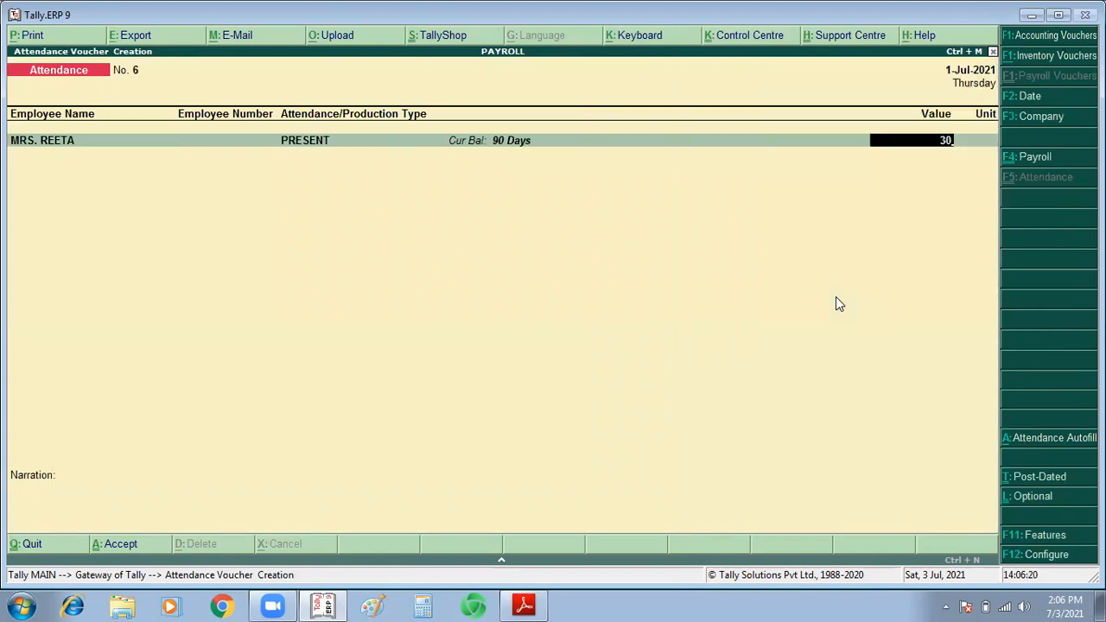
key("Return")
key("Return")
key("Return")
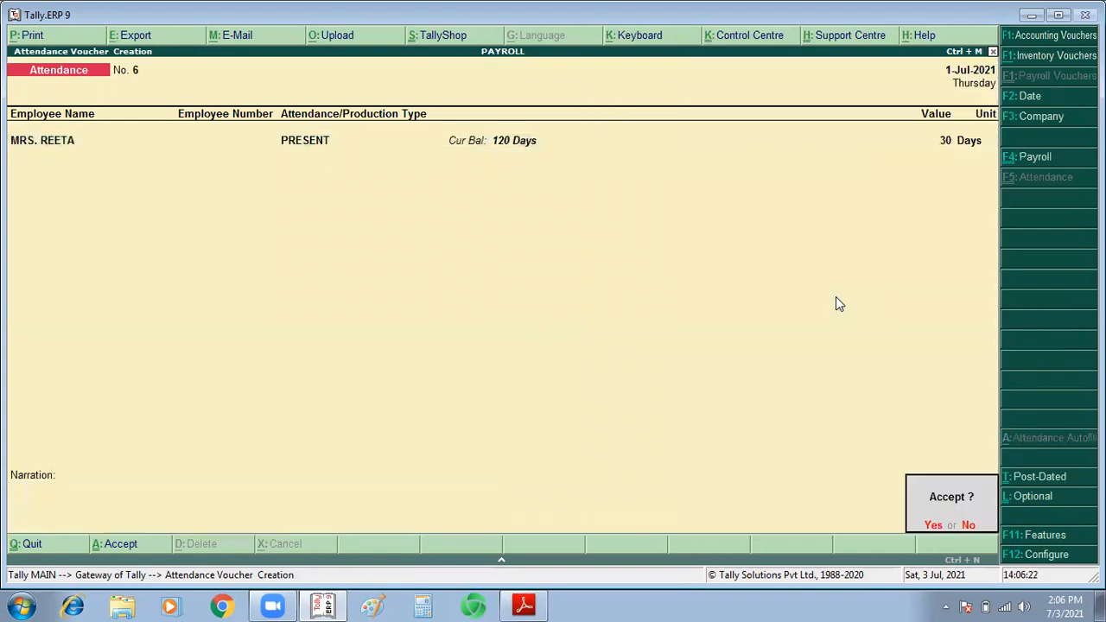
key("Return")
Step: Start a payroll voucher and autofill it for the Salary process from 1-7-2021 to 31-7-2021
key("ctrl+F4")
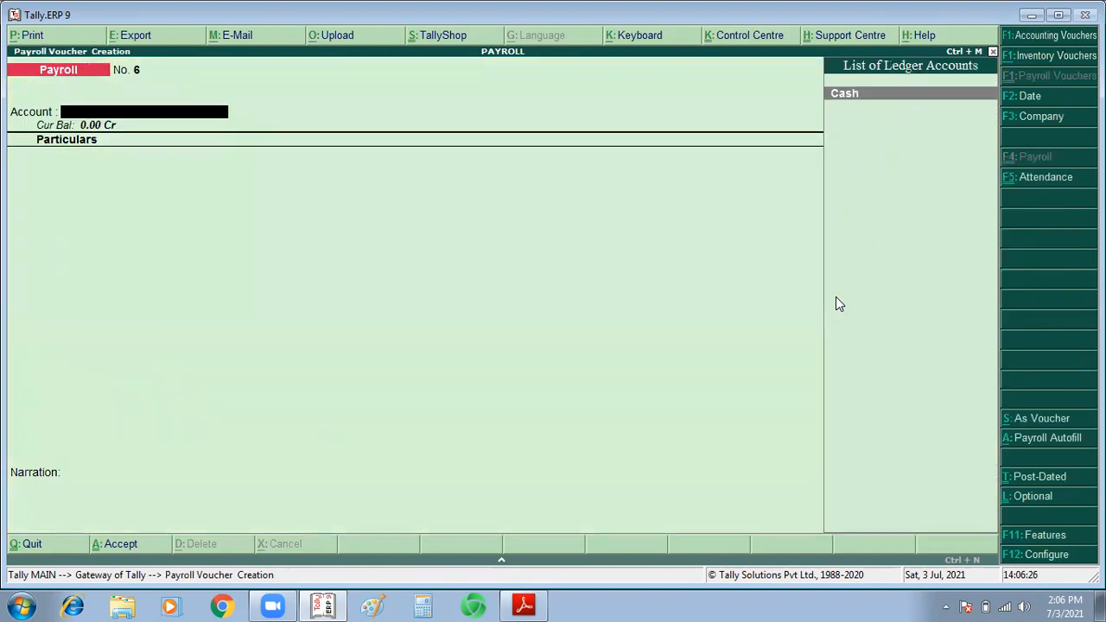
key("alt+a")
key("Down")
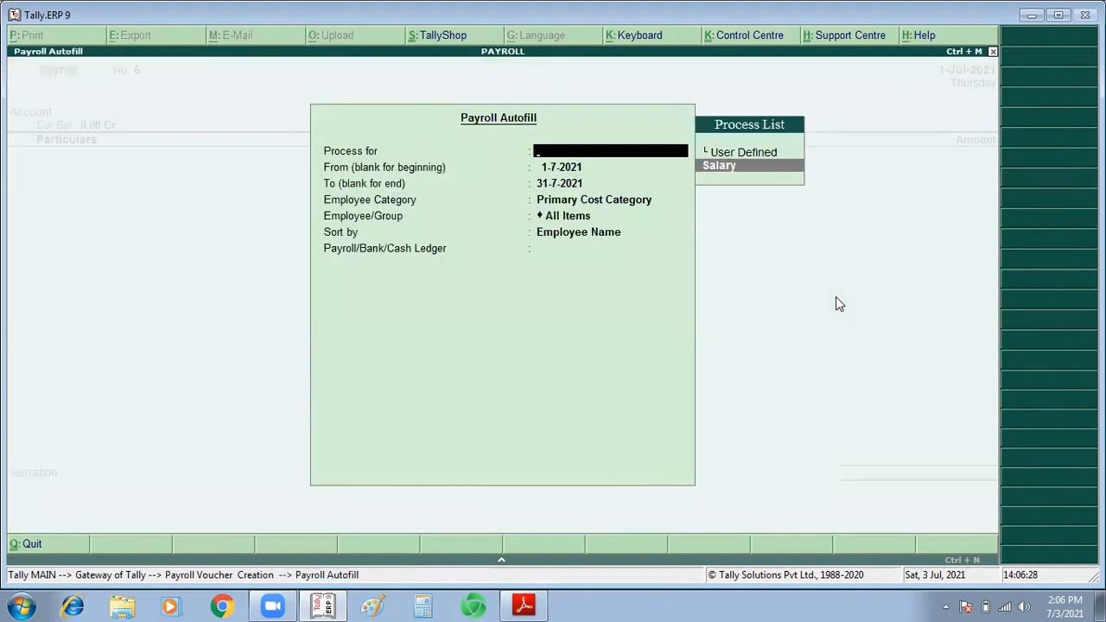
key("Return")
key("Return")
type("1/7")
key("Return")
key("BackSpace")
type("3")
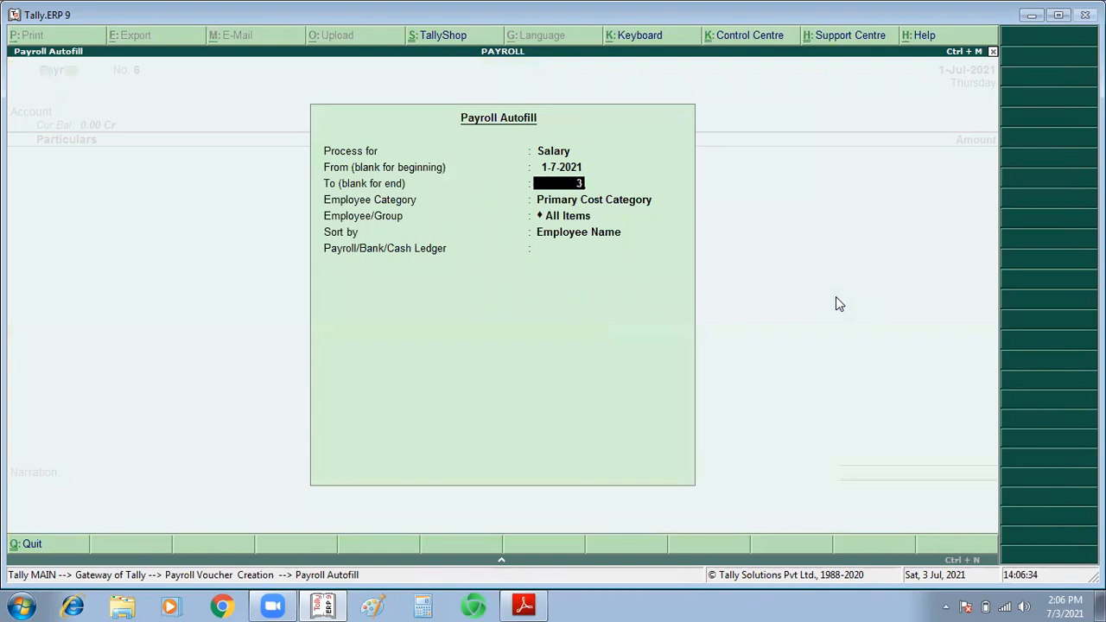
type("0")
key("BackSpace")
type("1")
key("Return")
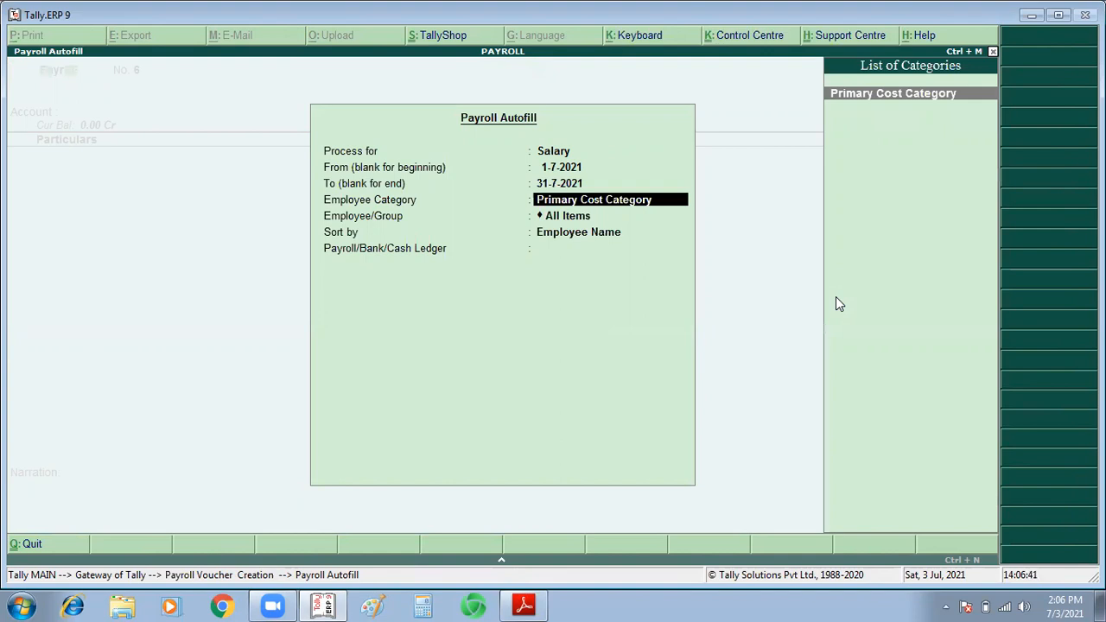
Step: Restrict the payroll autofill to the employee receiving the loan, choose the Cash ledger, and save the payroll voucher
key("Return")
key("Down")
key("Down")
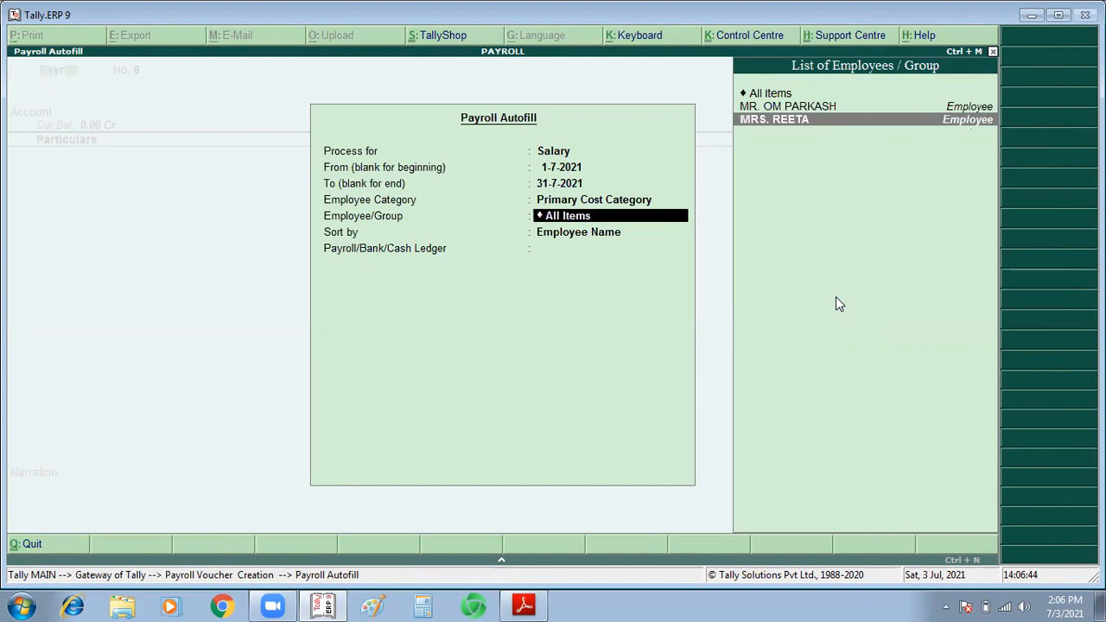
key("Return")
key("Return")
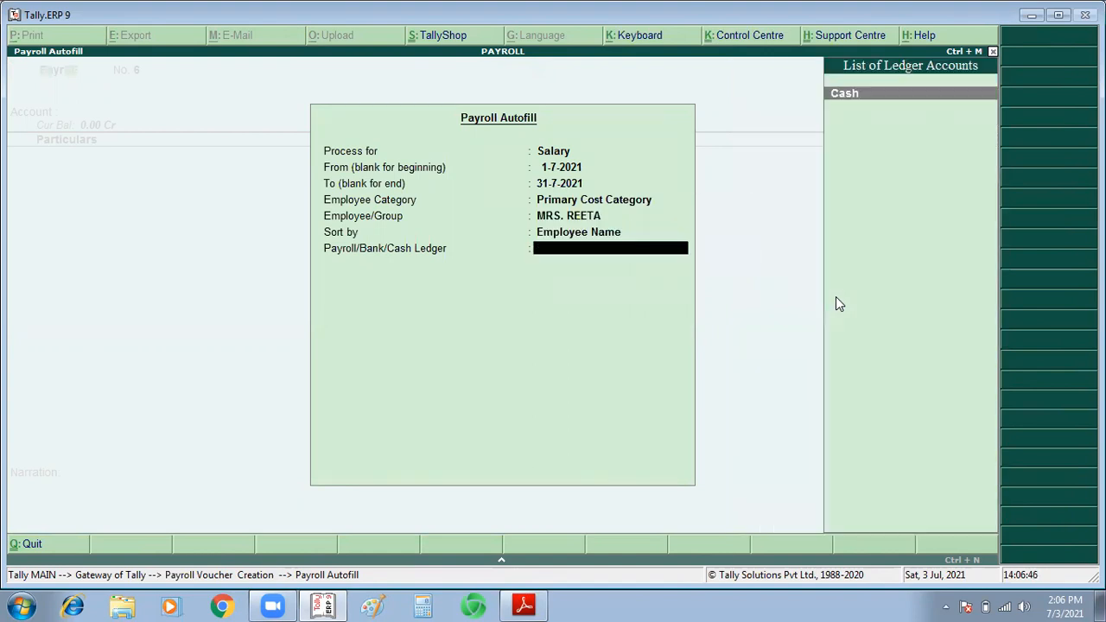
key("Return")
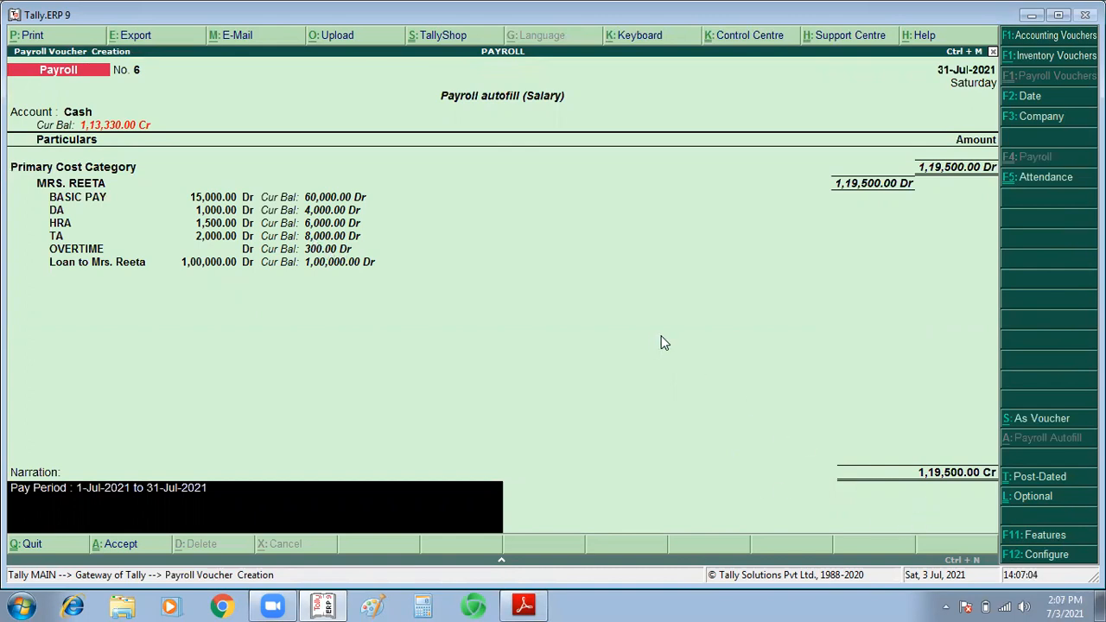
key("ctrl+a")
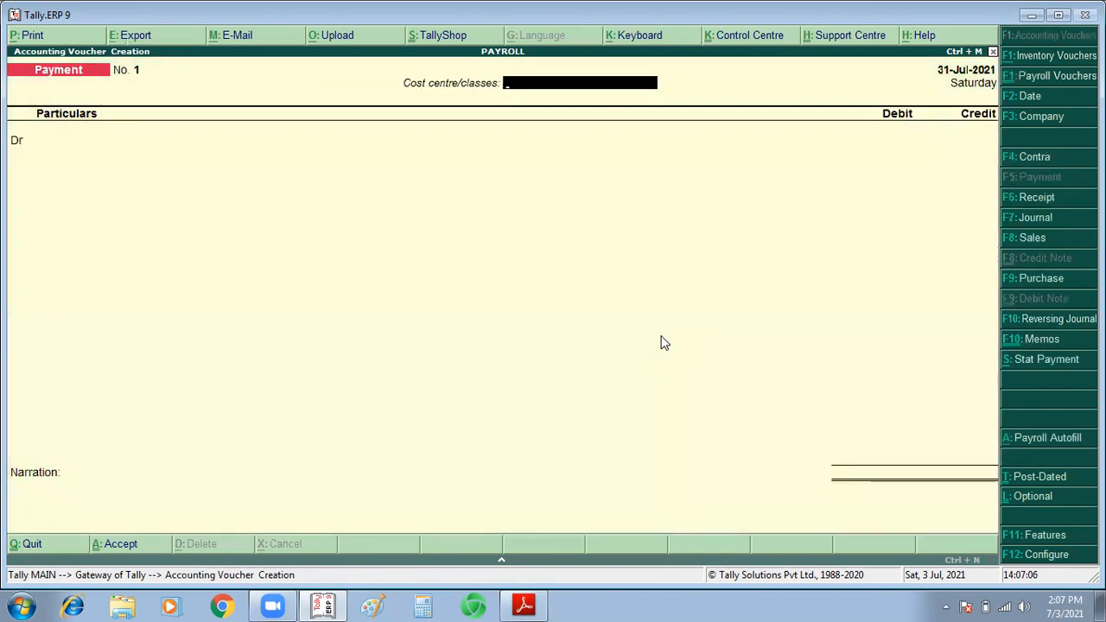
Step: Switch to Adobe Reader and read the salary and loan installment figures of exercise 37 in advance tally.pdf
key("alt+Tab")
left_click(664, 343)
scroll(664, 343, "down", 1)
scroll(660, 333, "down", 3)
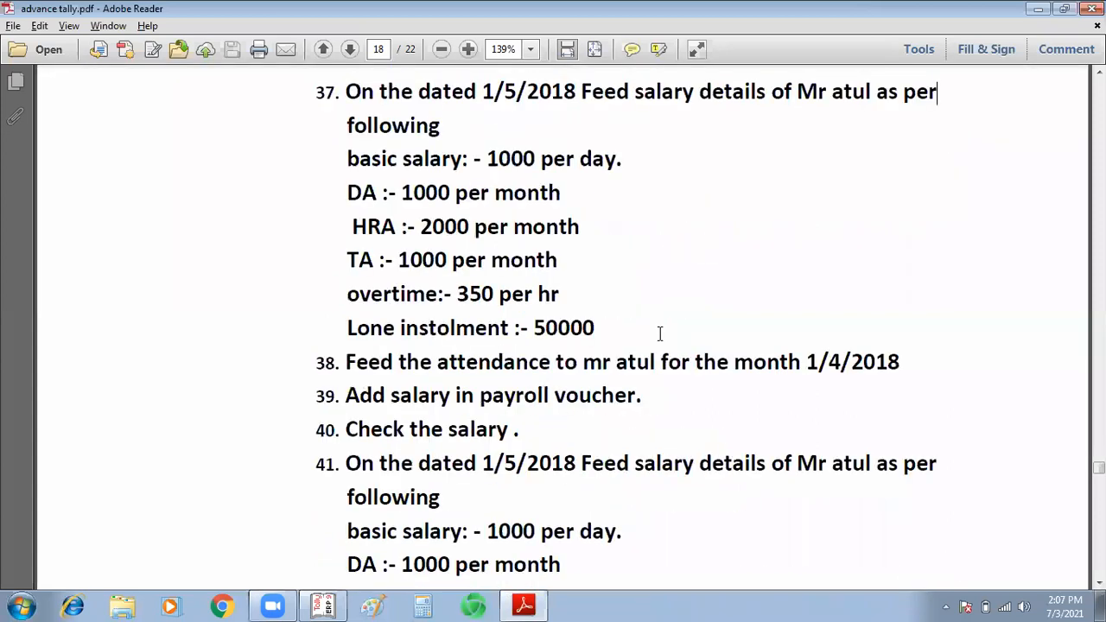
double_click(577, 328)
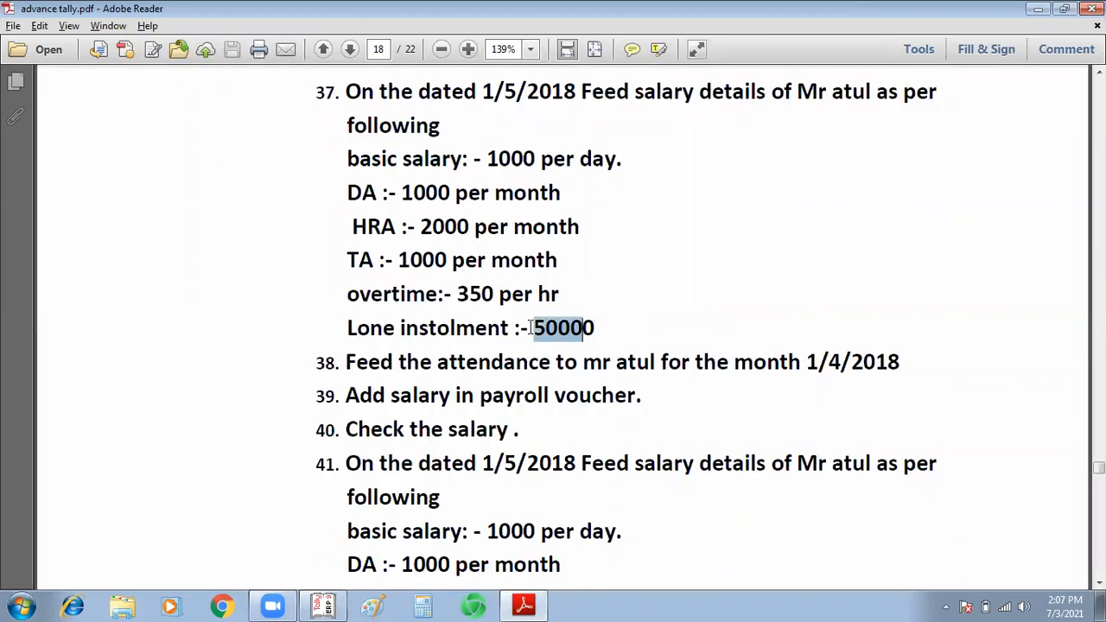
mouse_move(1099, 467)
left_mouse_down()
mouse_move(1099, 456)
mouse_move(1099, 466)
left_mouse_up()
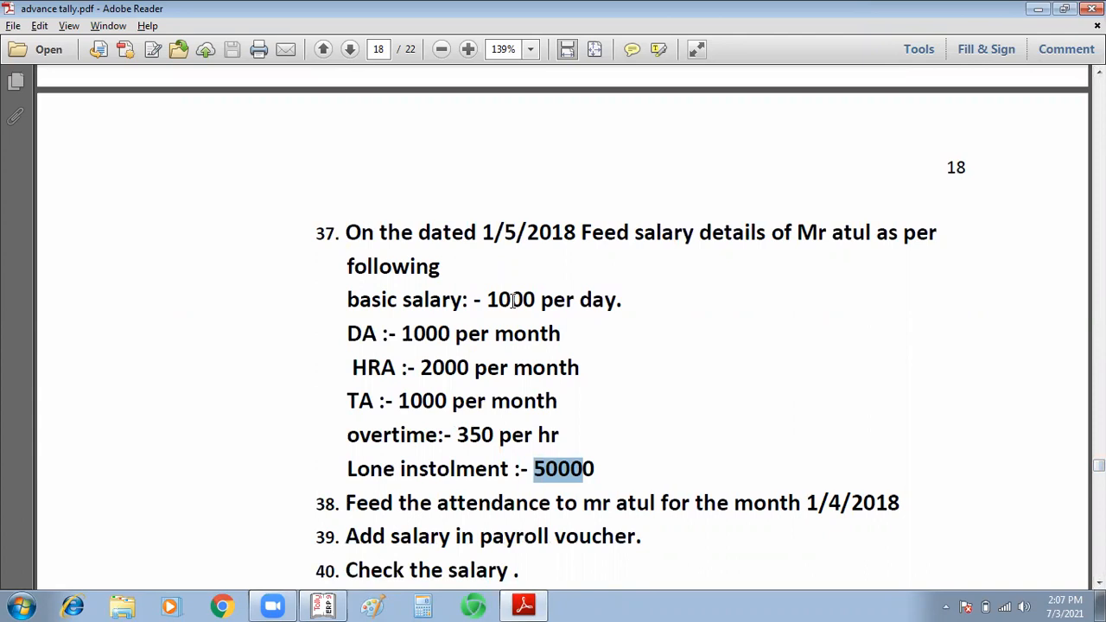
left_click_drag(498, 299, 538, 300)
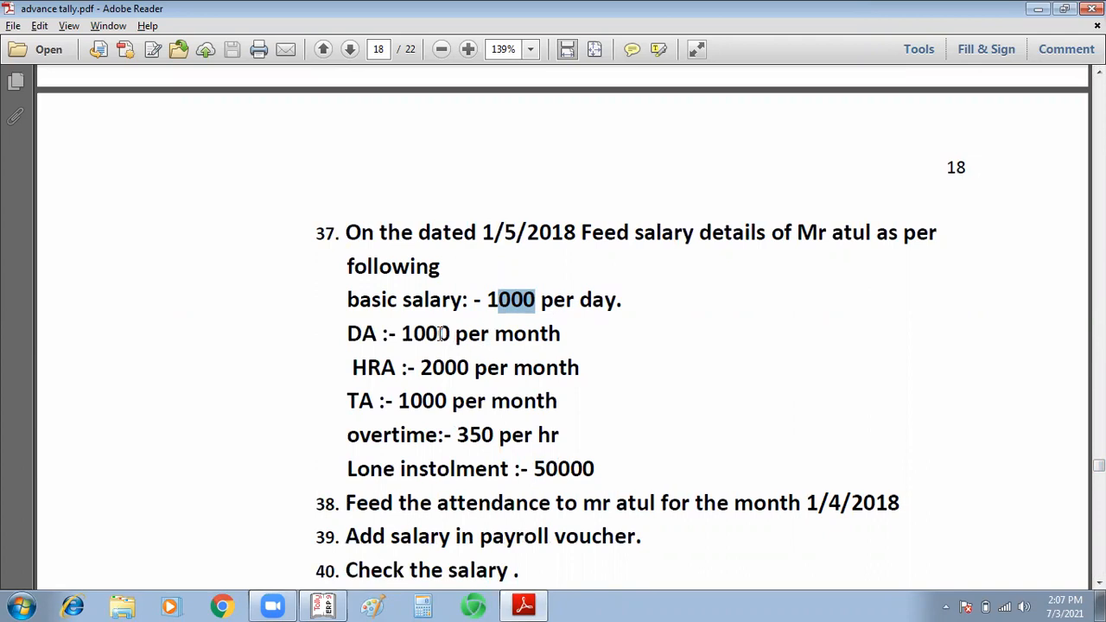
left_click(563, 468)
Step: Switch back to Tally.ERP 9, quit the payment voucher and go to Salary Details in Payroll Info
key("alt+Tab")
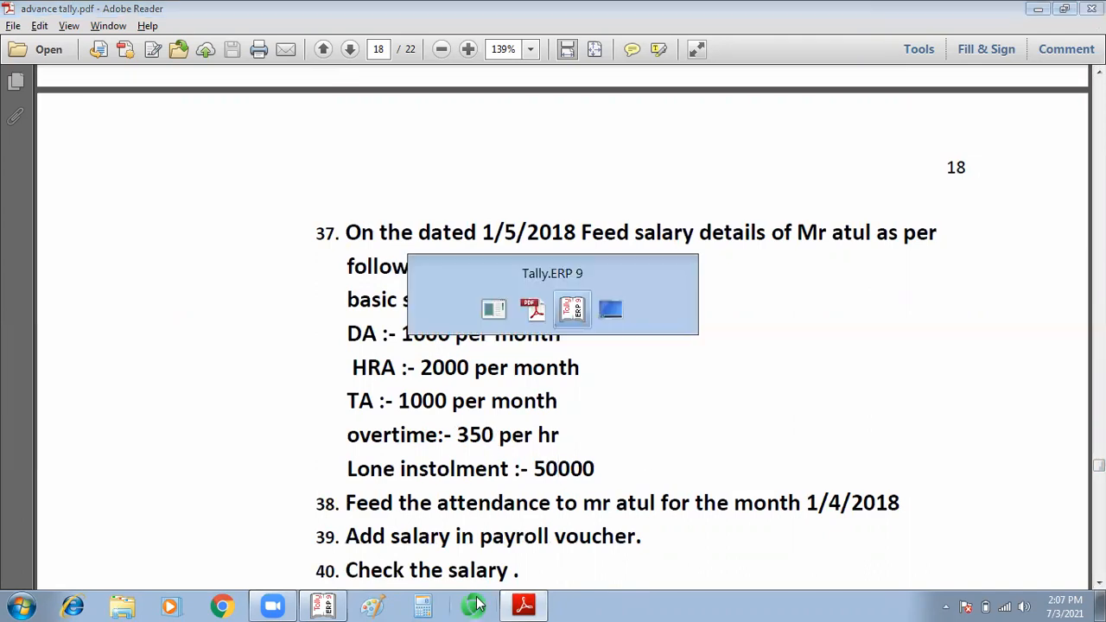
key("Escape")
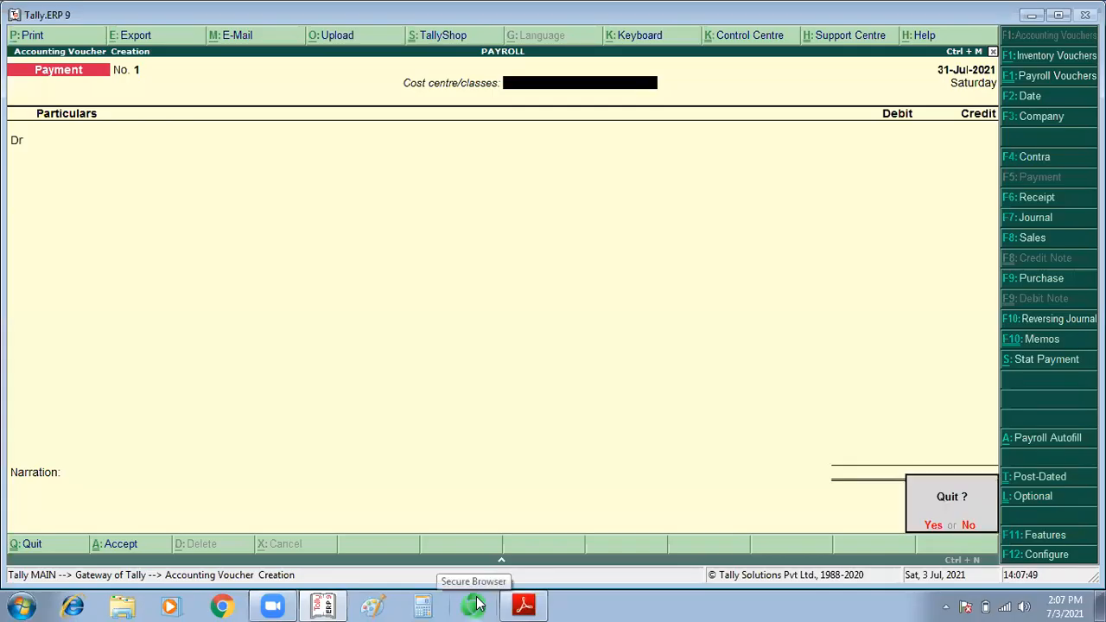
key("y")
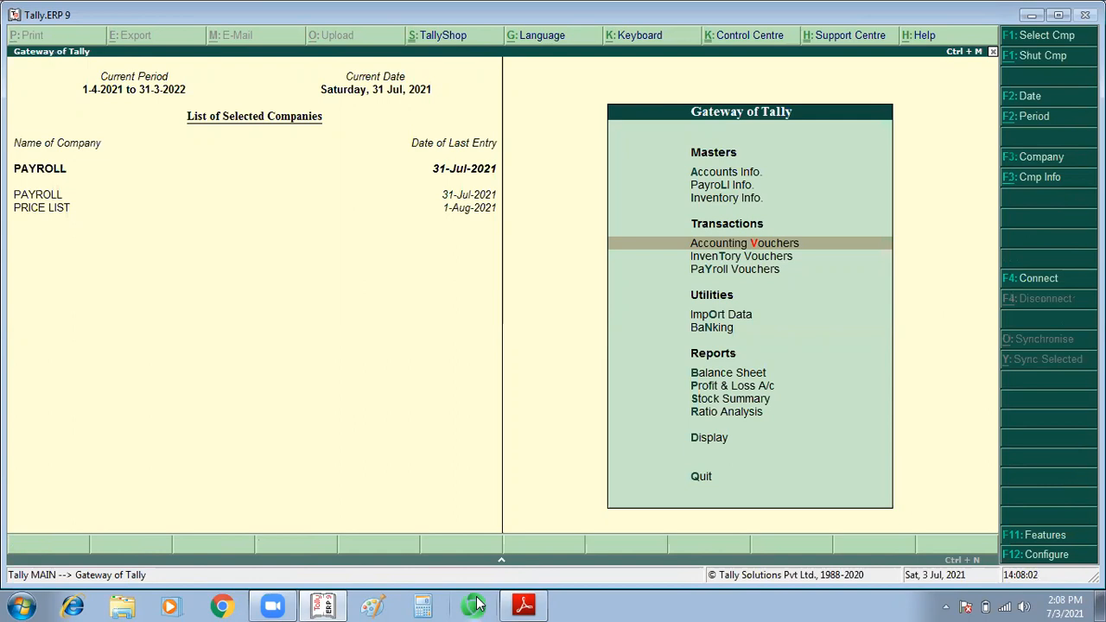
key("l")
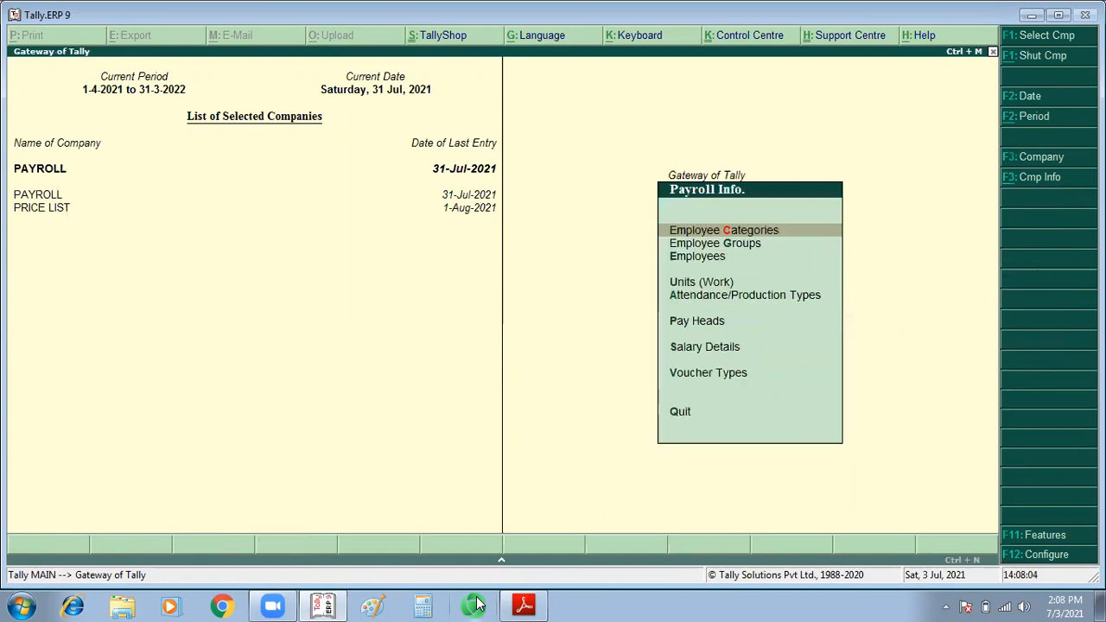
key("Down")
key("Down")
key("Down")
key("Down")
key("Down")
key("Down")
key("Return")
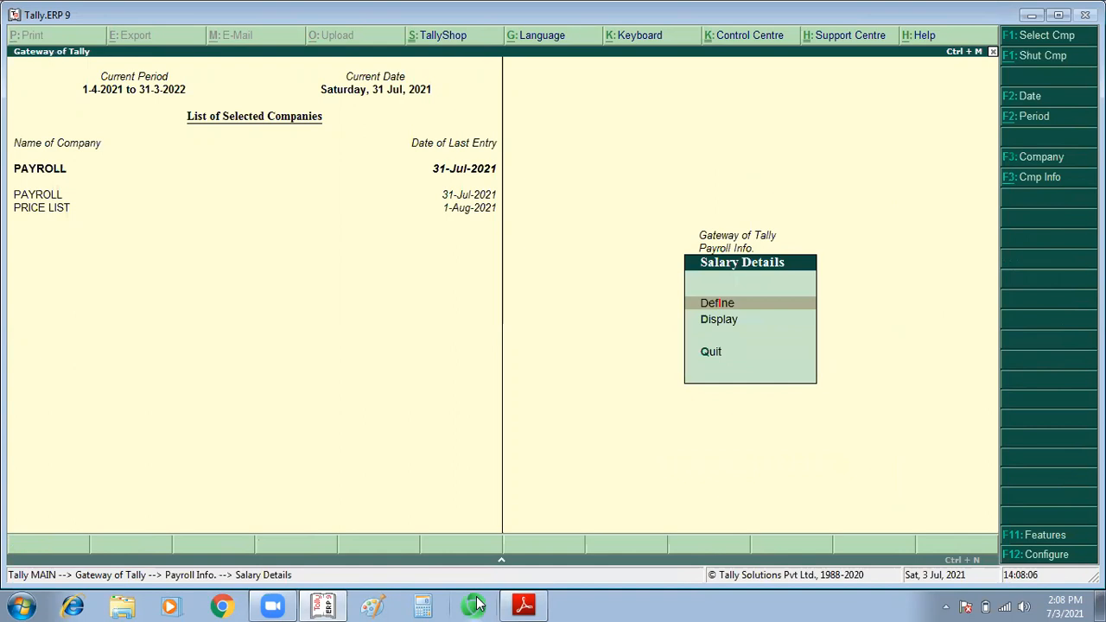
Step: Open the loan employee's salary details and add a structure effective 1-Aug-2021 using Copy From Previous Value
key("Return")
key("Down")
key("Return")
key("Return")
key("Down")
key("Return")
key("Return")
key("Return")
key("Return")
key("Return")
key("Return")
key("Return")
key("Return")
key("Return")
key("Return")
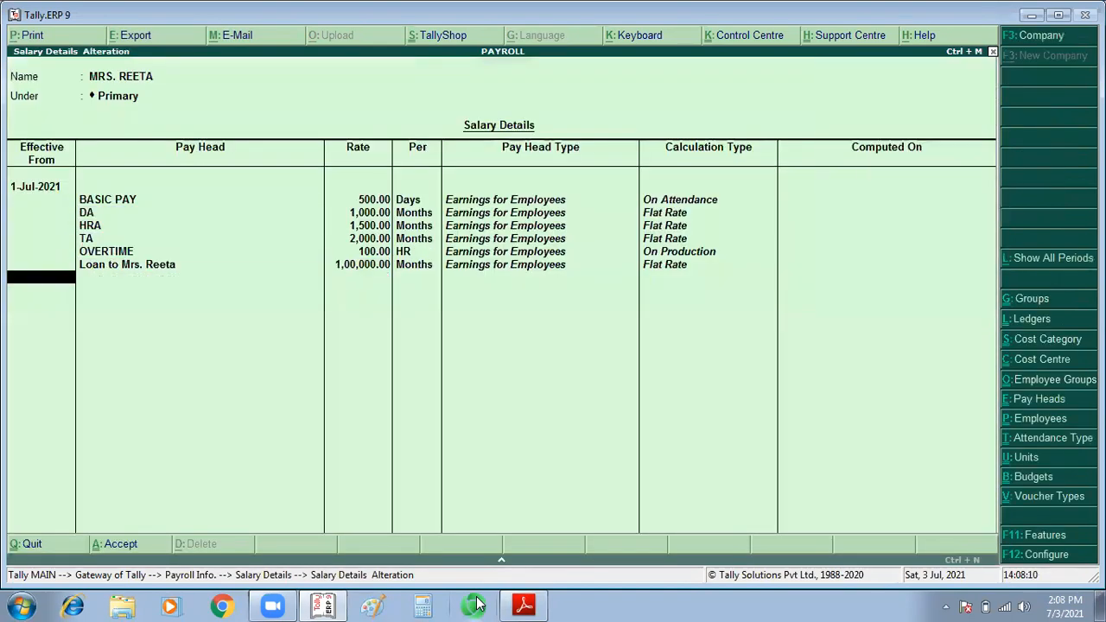
type("1/8")
key("Return")
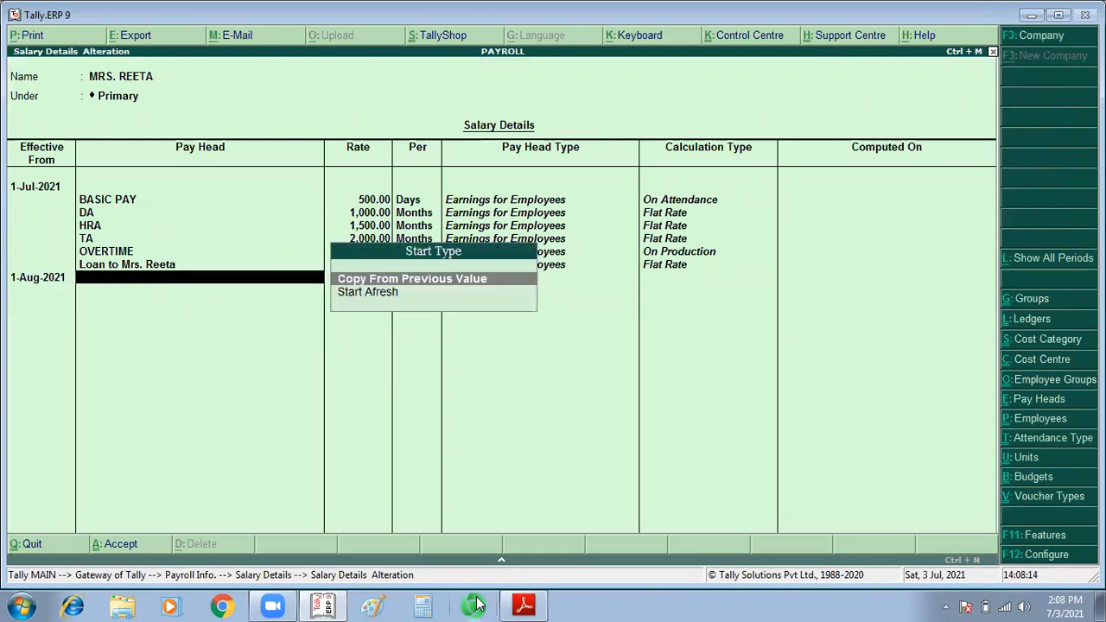
key("Return")
Step: Remove the OVERTIME pay head from the 1-Aug-2021 salary structure
key("Return")
key("Return")
key("Return")
key("Return")
key("Return")
key("Return")
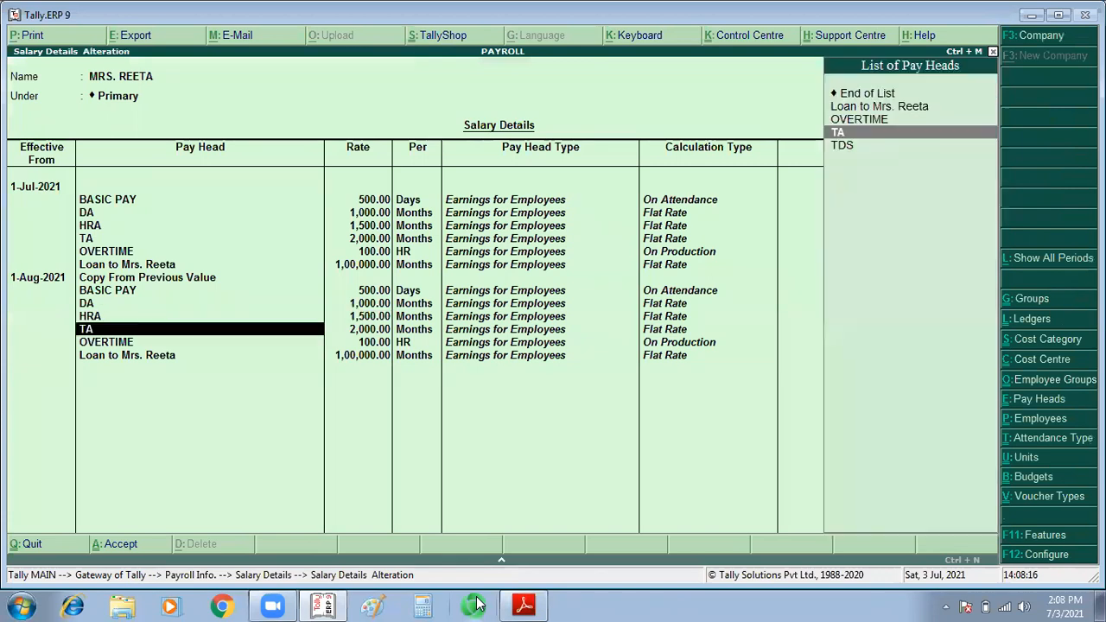
key("Return")
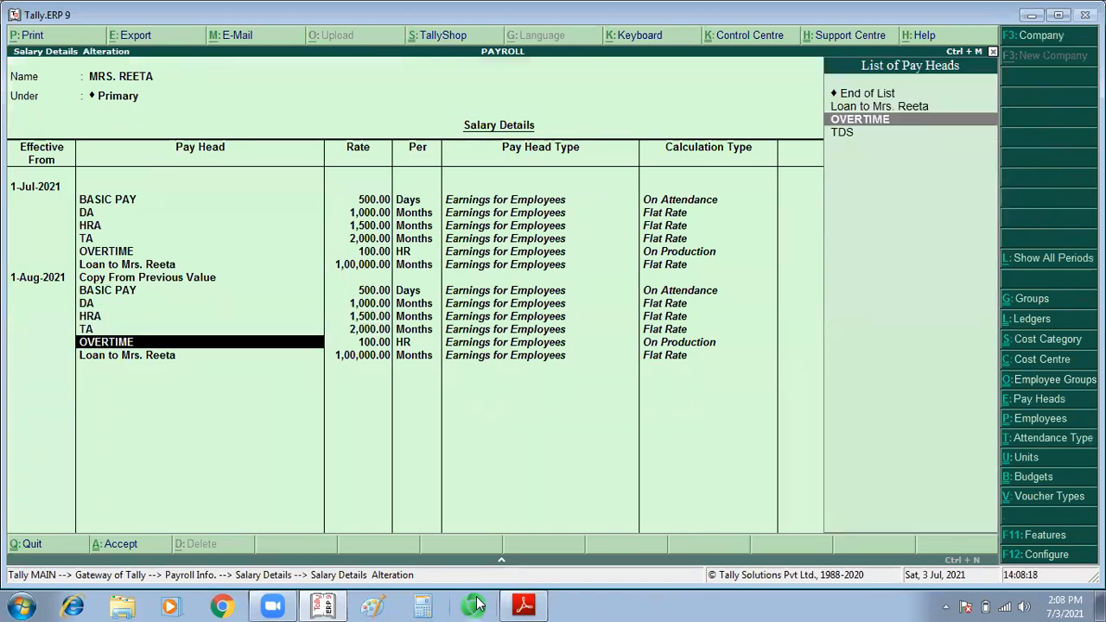
key("ctrl+d")
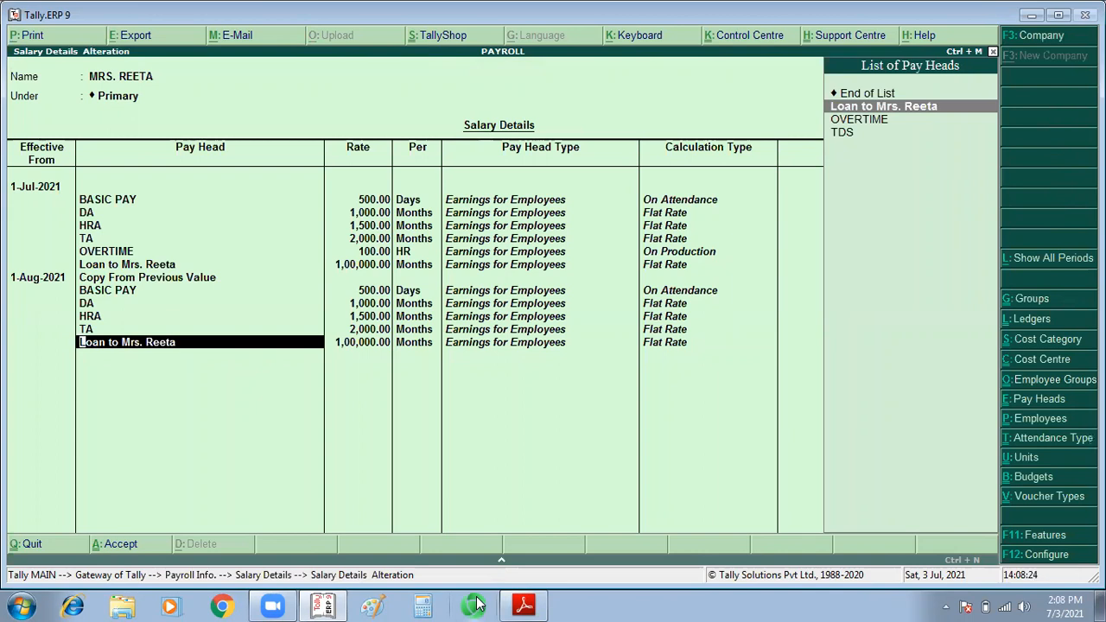
Step: In place of the August loan entry, create a pay head named INSTALLMENT with type Deductions From Employees
key("alt+c")
type("INSTALLMENT")
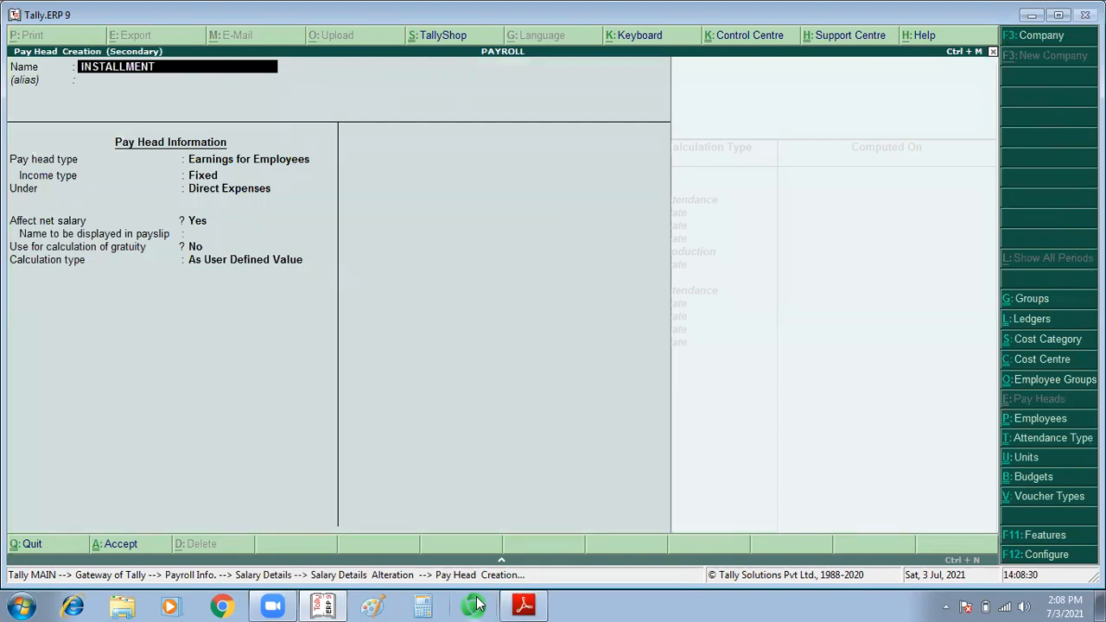
key("Return")
key("Return")
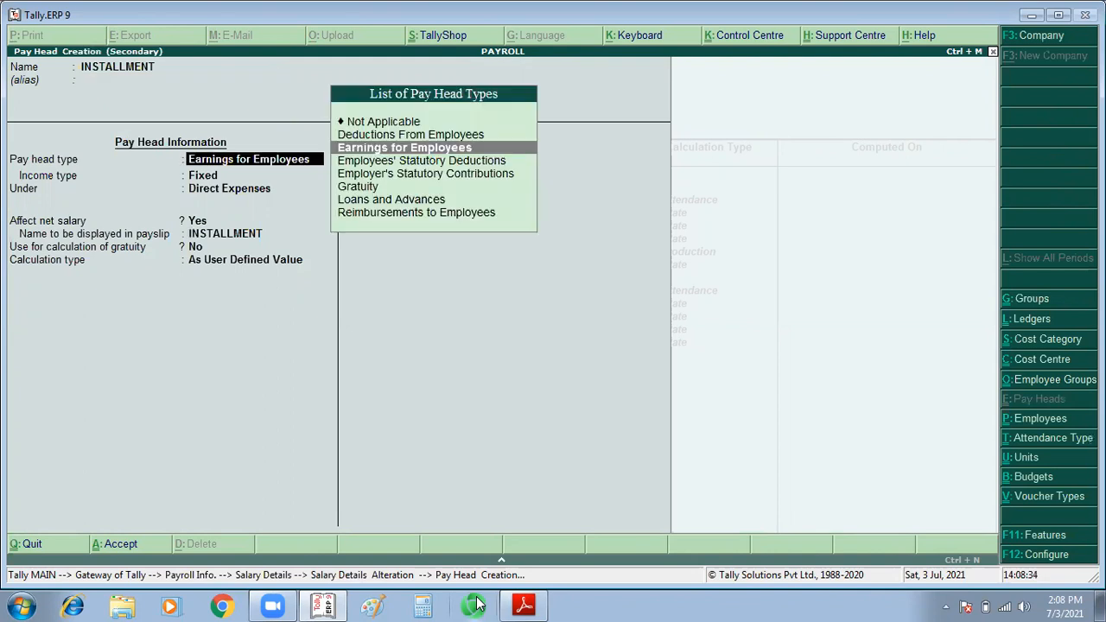
type("DE")
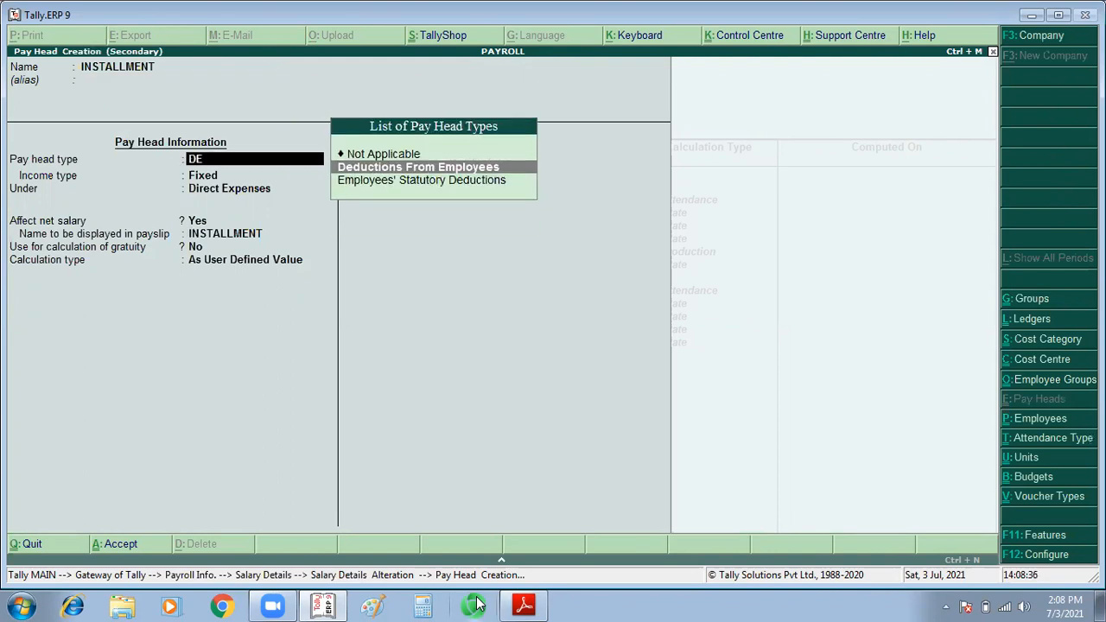
key("Return")
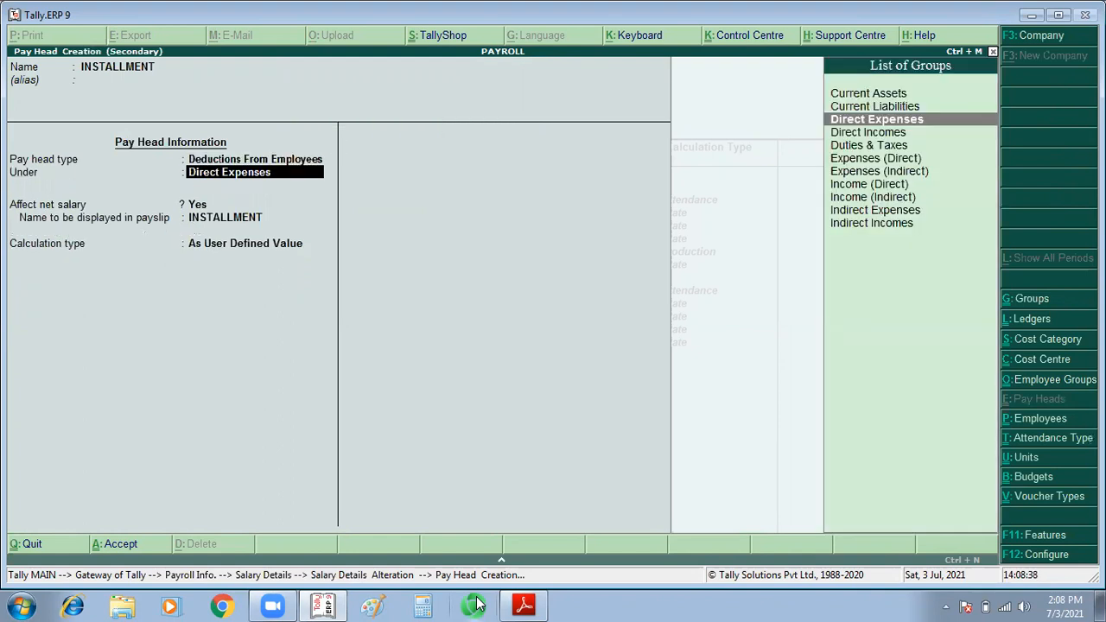
Step: Place the INSTALLMENT pay head under Indirect Expenses, keeping it affecting net salary and its payslip name
key("Down")
key("Down")
key("Down")
key("Down")
key("Down")
key("Down")
key("Down")
key("Return")
key("Return")
key("Return")
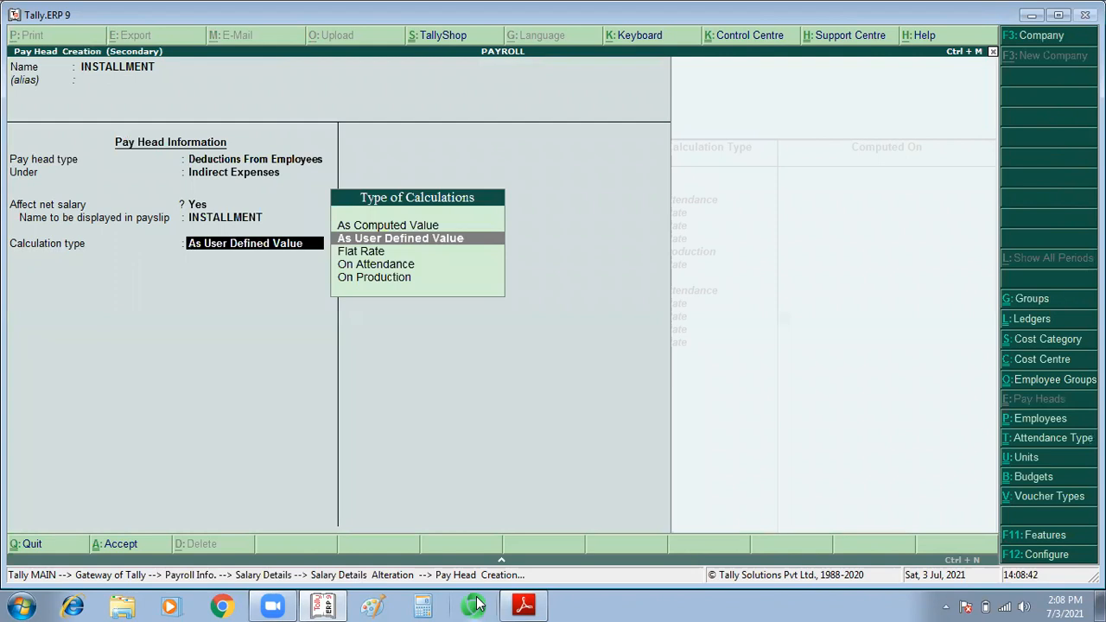
Step: Give INSTALLMENT a Flat Rate calculation per Months without rounding and save it into the August salary structure
key("Down")
key("Return")
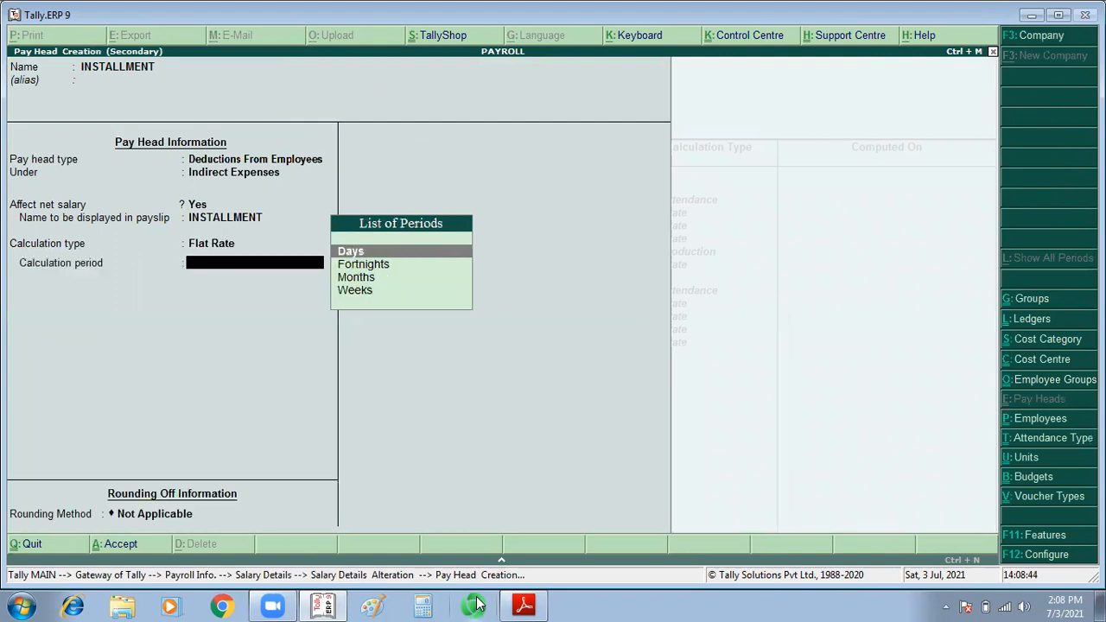
key("Down")
key("Down")
key("Up")
key("Down")
key("Return")
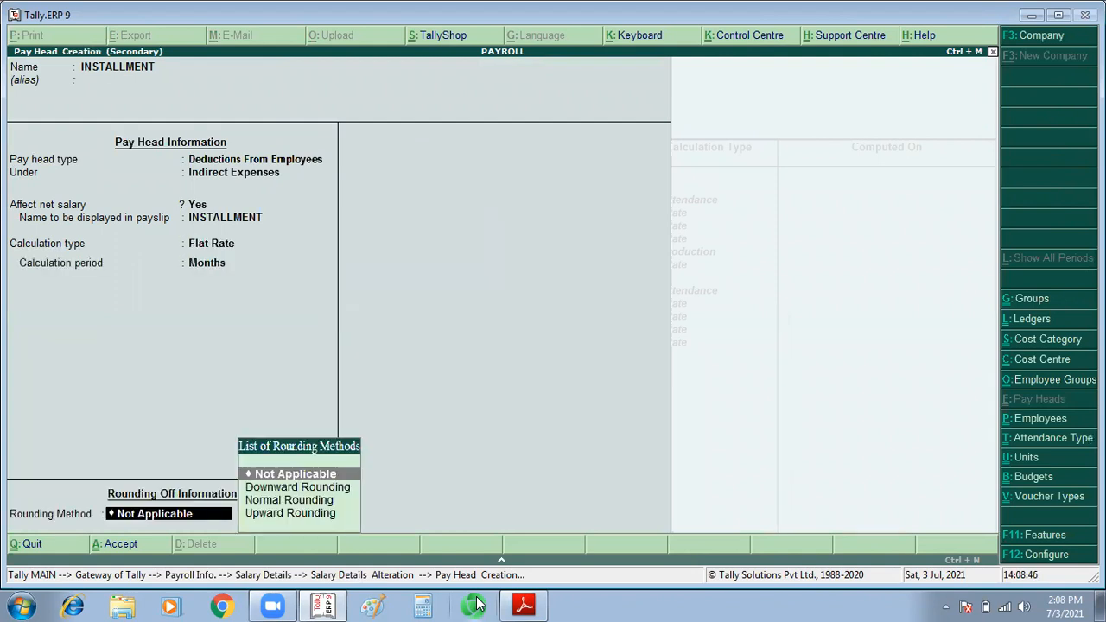
key("Return")
key("Return")
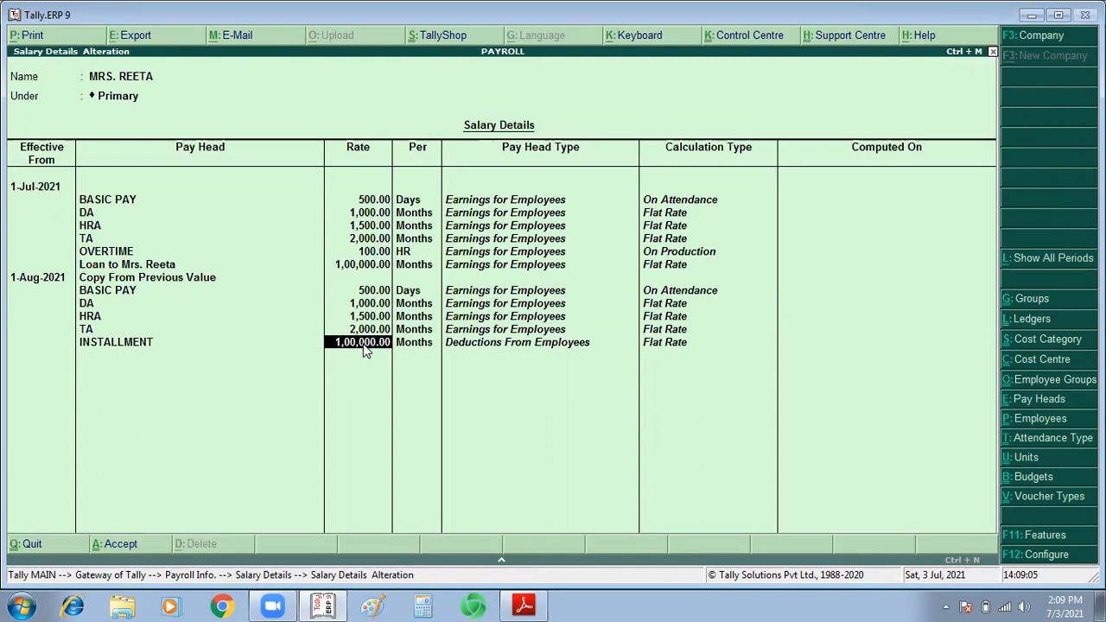
Step: Set the INSTALLMENT rate to 5,000 and save the employee's salary details
type("5000")
key("Return")
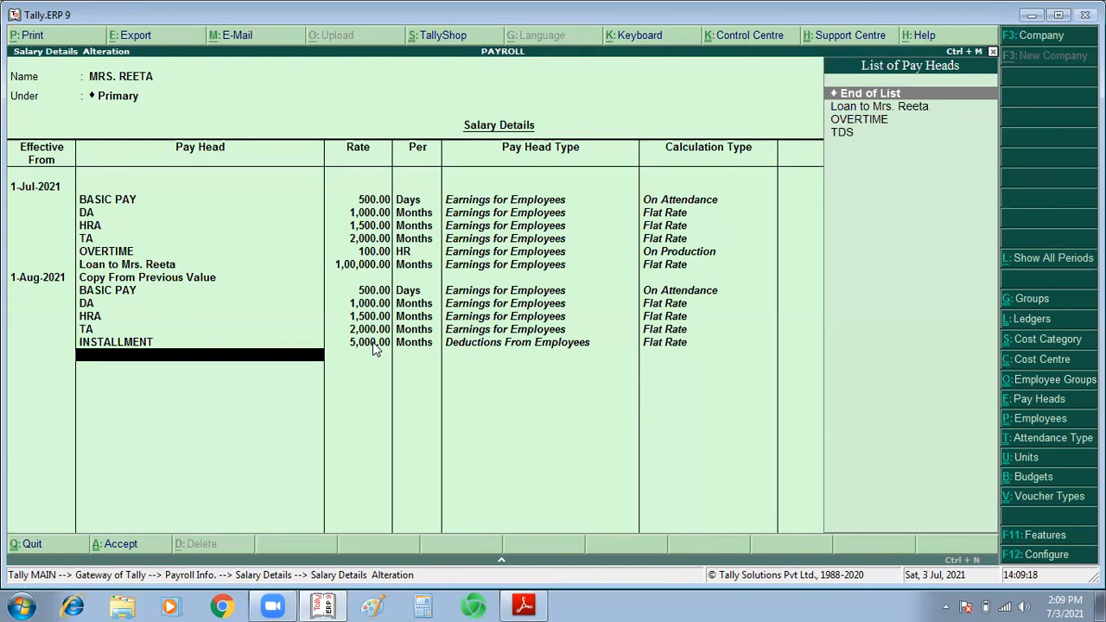
key("Return")
key("Return")
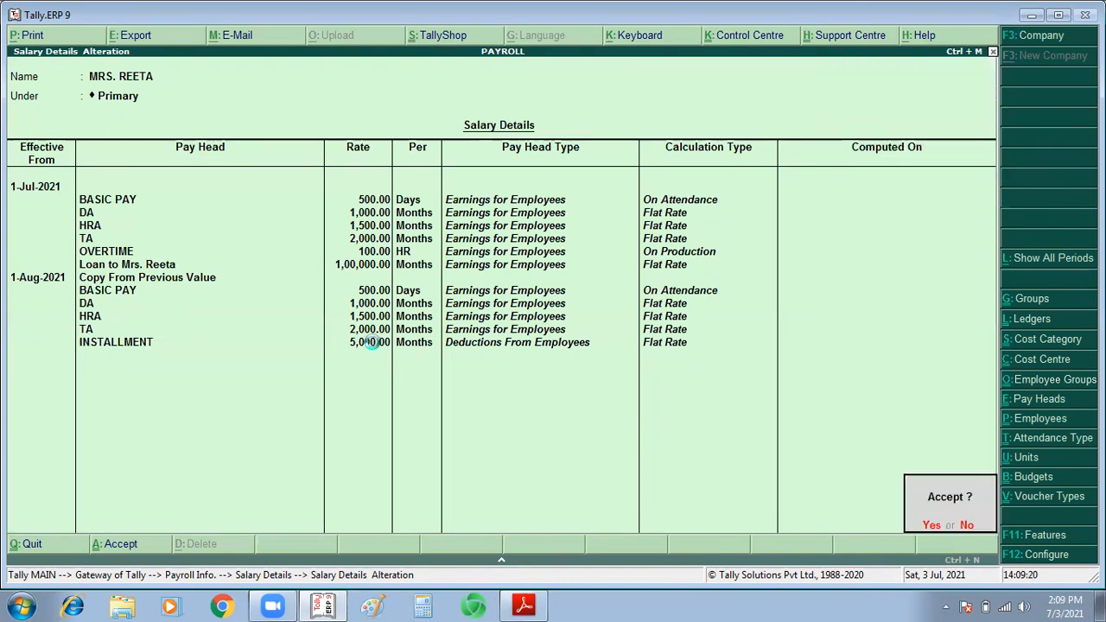
key("Return")
Step: Leave the salary details and start an attendance voucher dated 1-Aug-2021
key("Escape")
key("Escape")
key("Escape")
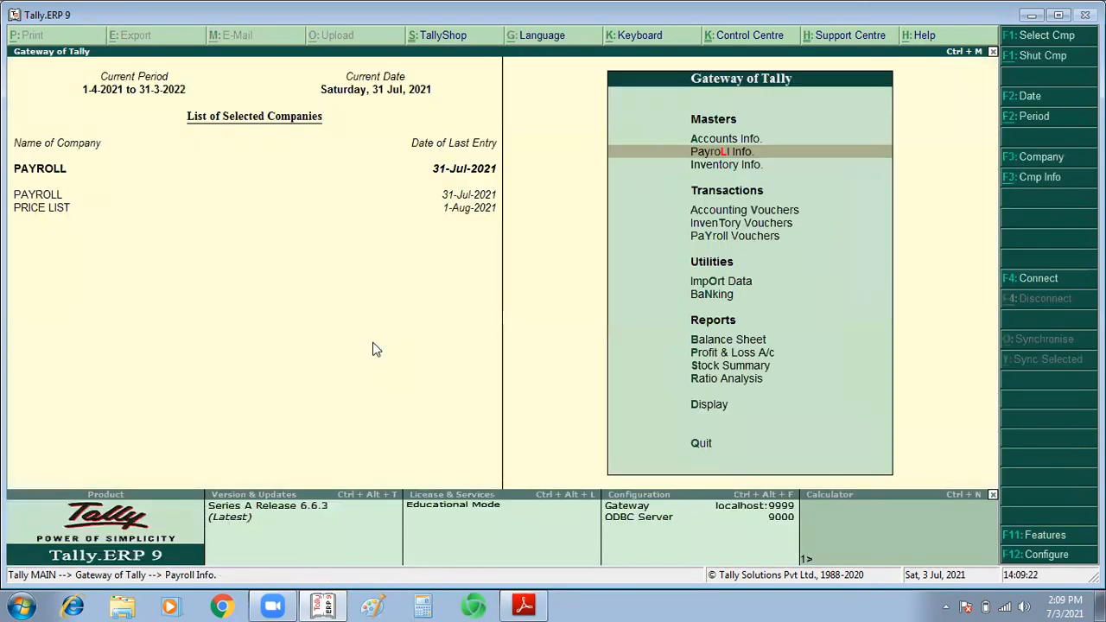
key("v")
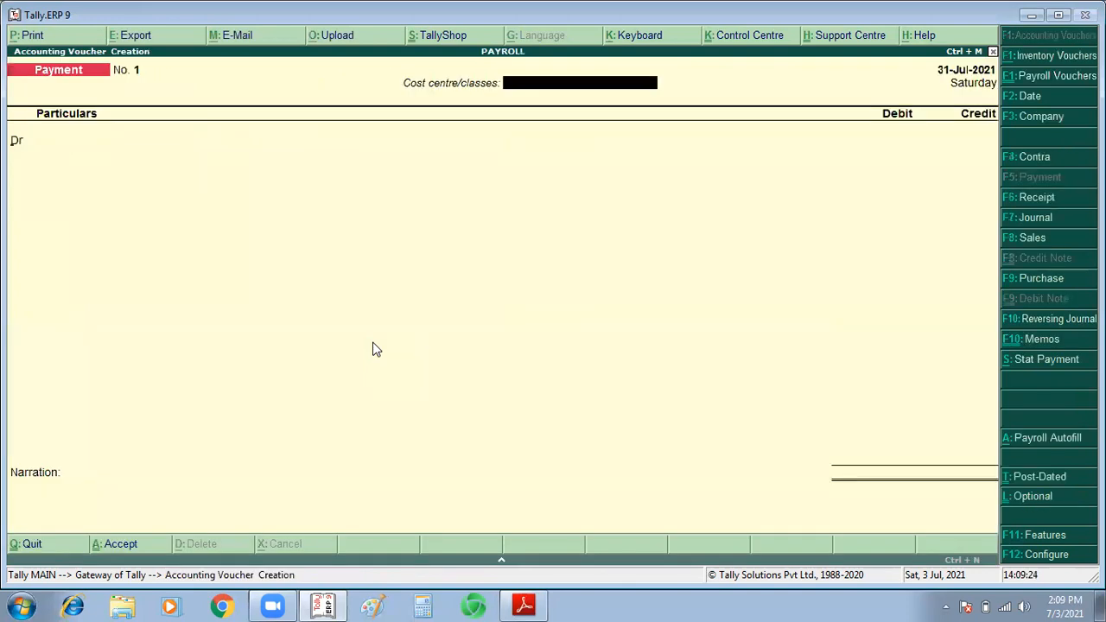
key("ctrl+F5")
key("F2")
type("1")
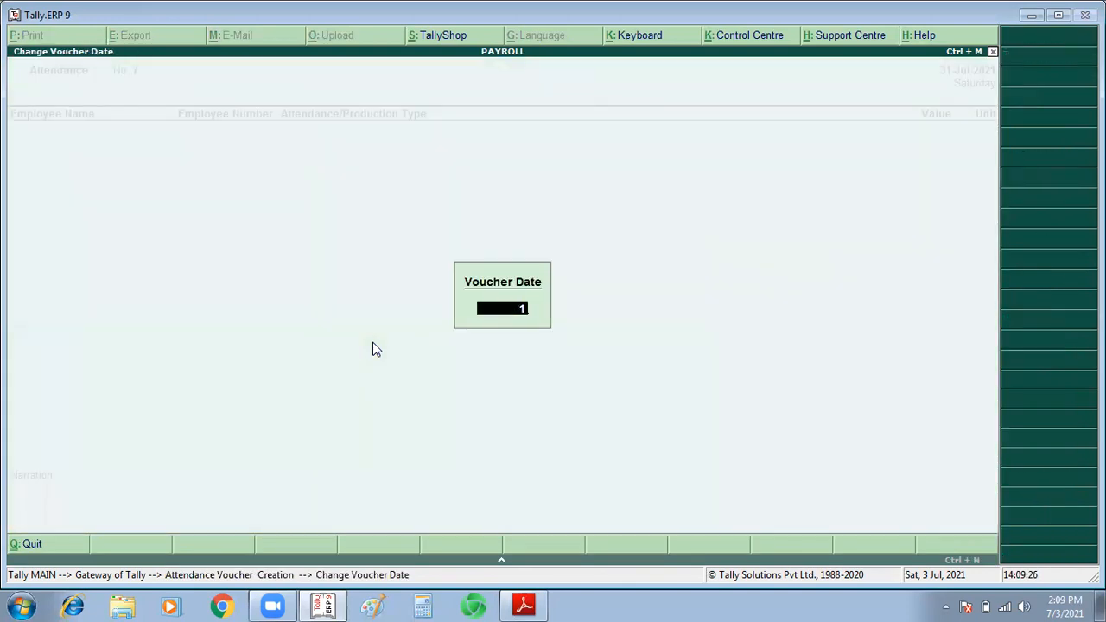
type("0")
key("Return")
Step: Record 30 PRESENT days for the employee who took the loan and save the August attendance voucher
key("Down")
key("Return")
type("PRESENT")
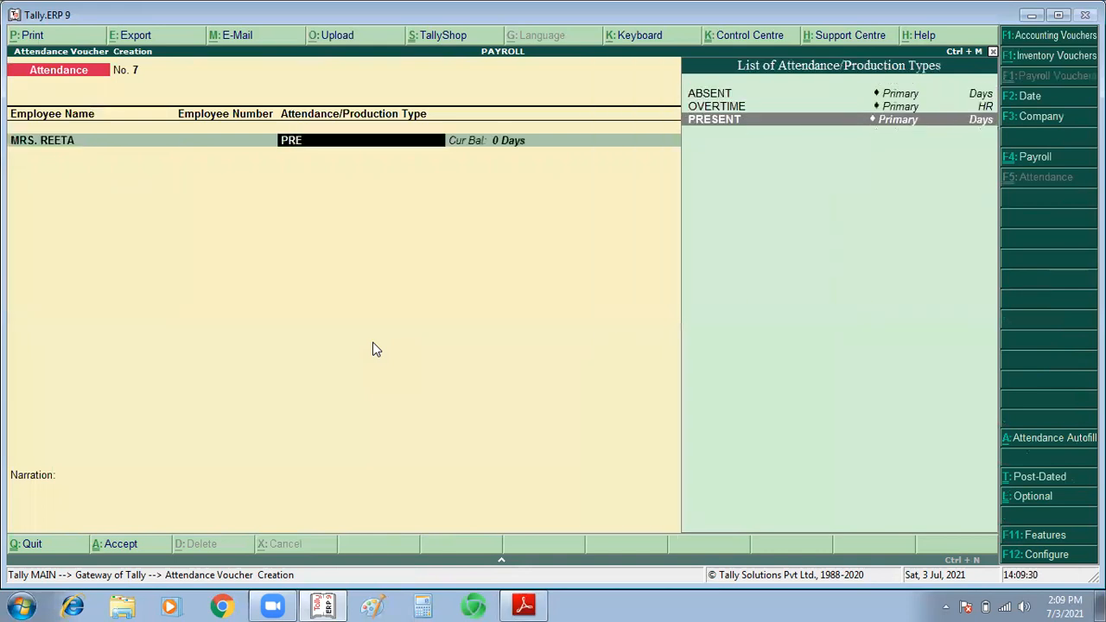
key("Return")
type("30")
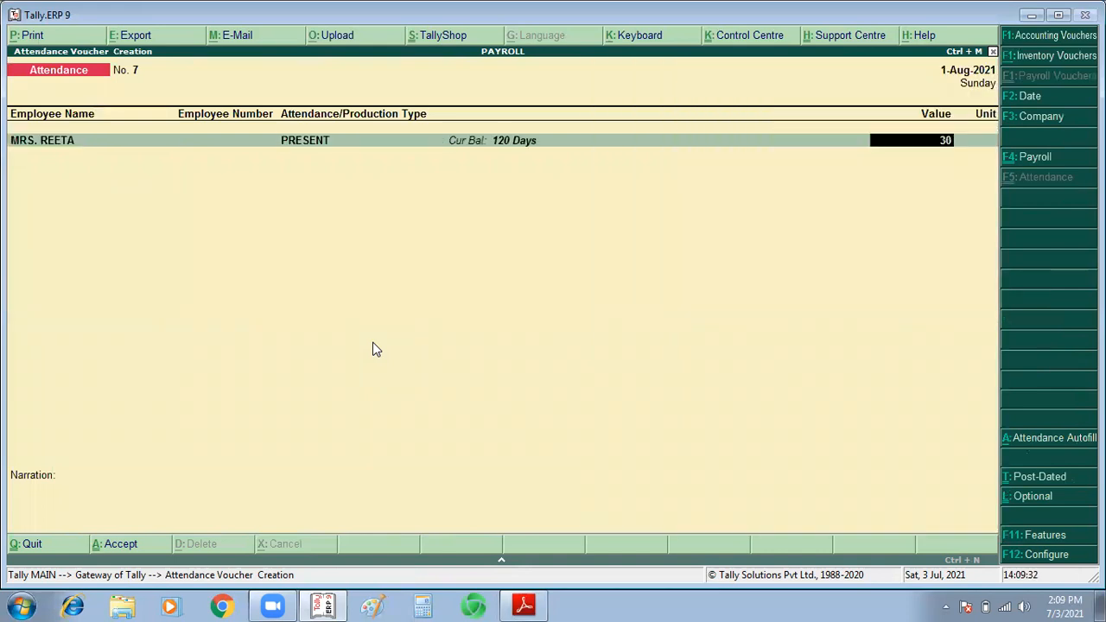
key("Return")
key("Return")
key("Return")
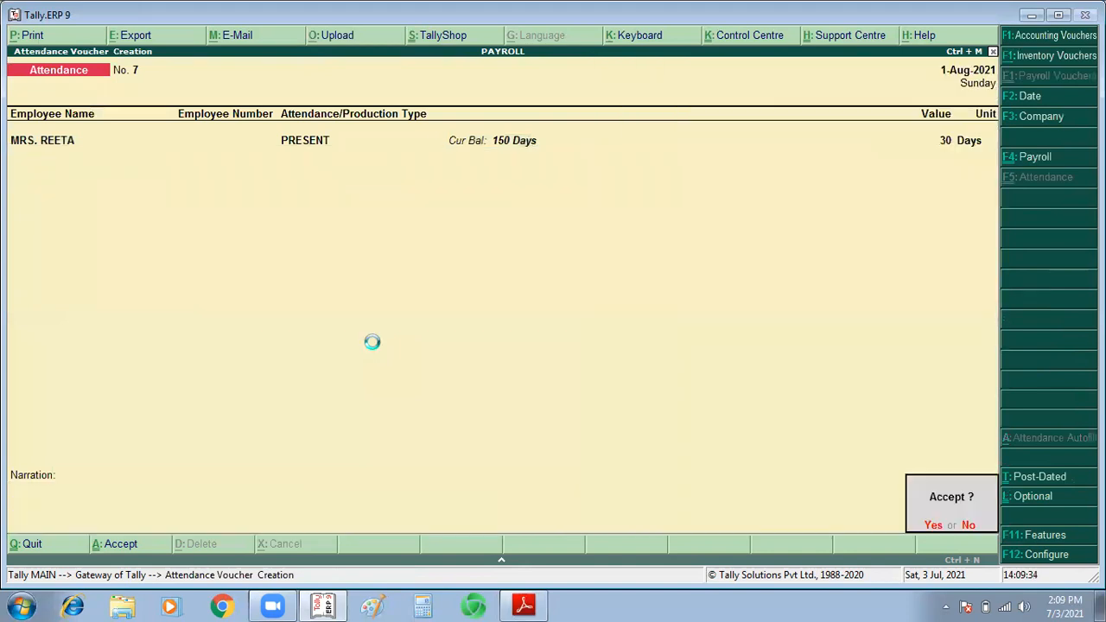
key("Return")
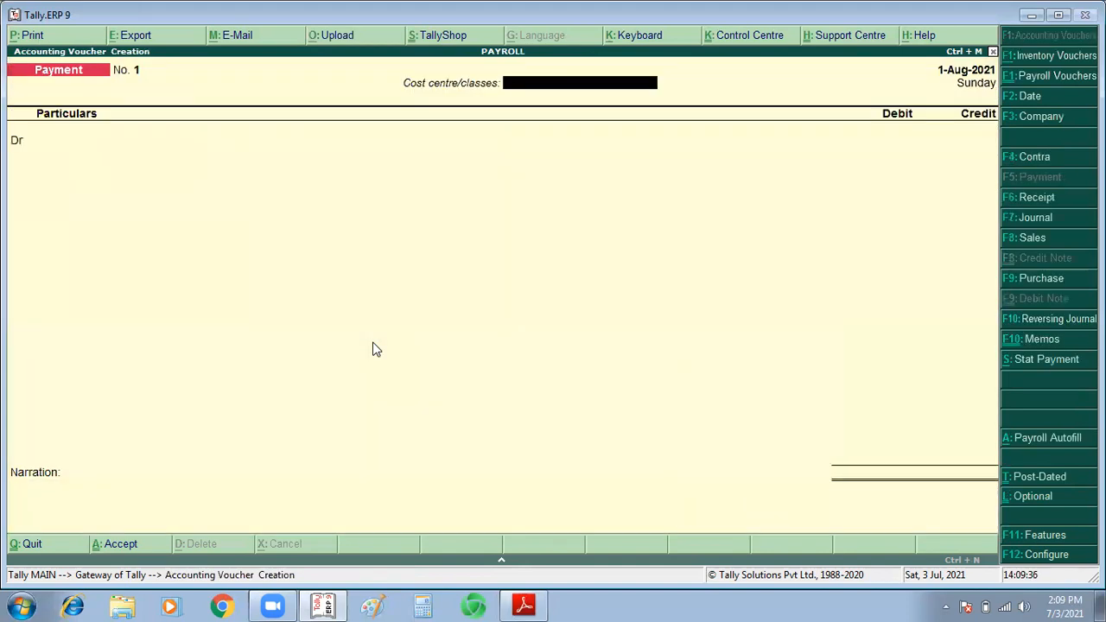
Step: Start a payroll voucher autofill that processes Salary for the period 1-8-2021 to 31-8-2021
key("ctrl+F4")
key("alt+a")
key("Down")
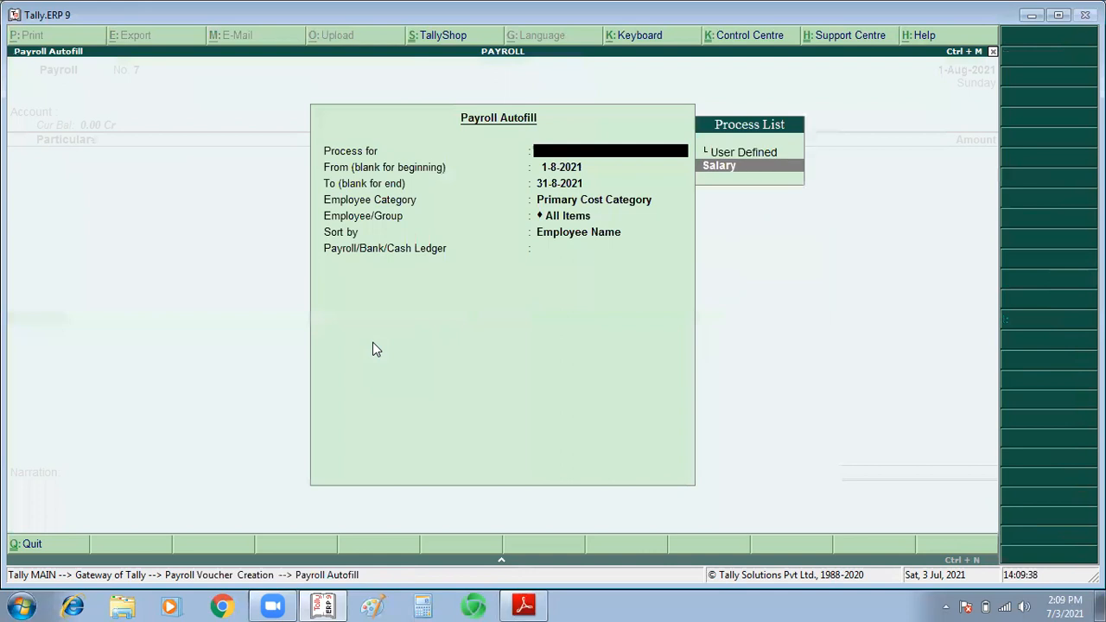
key("Return")
Step: Fill the August payroll under Primary Cost Category from the Cash ledger, save the voucher and leave voucher entry
key("Return")
key("Return")
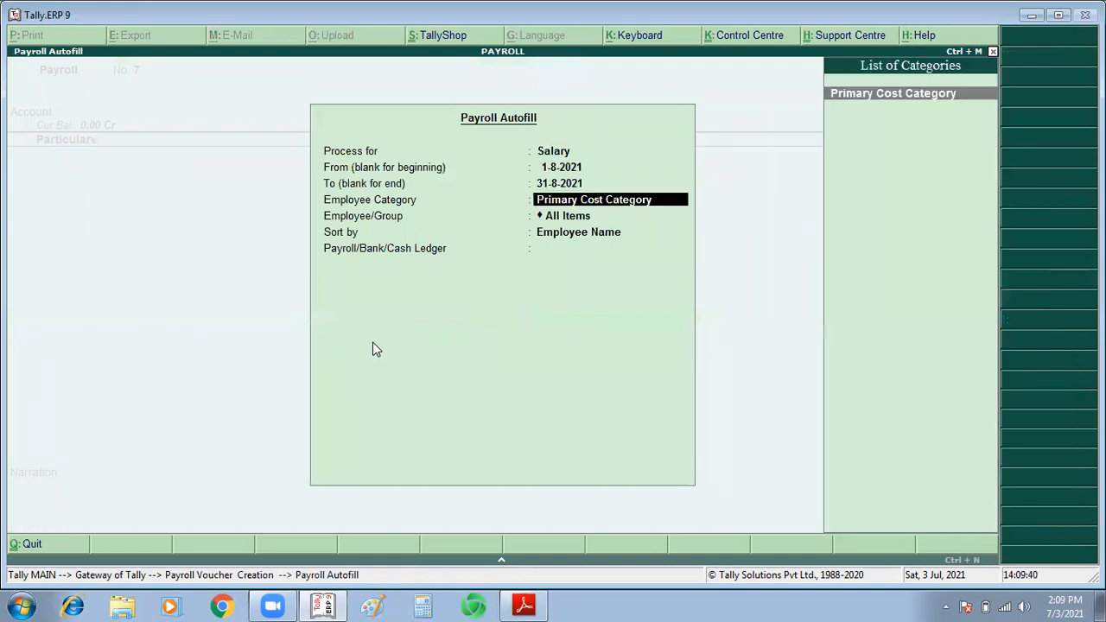
key("Return")
key("Return")
key("Return")
type("A")
key("Return")
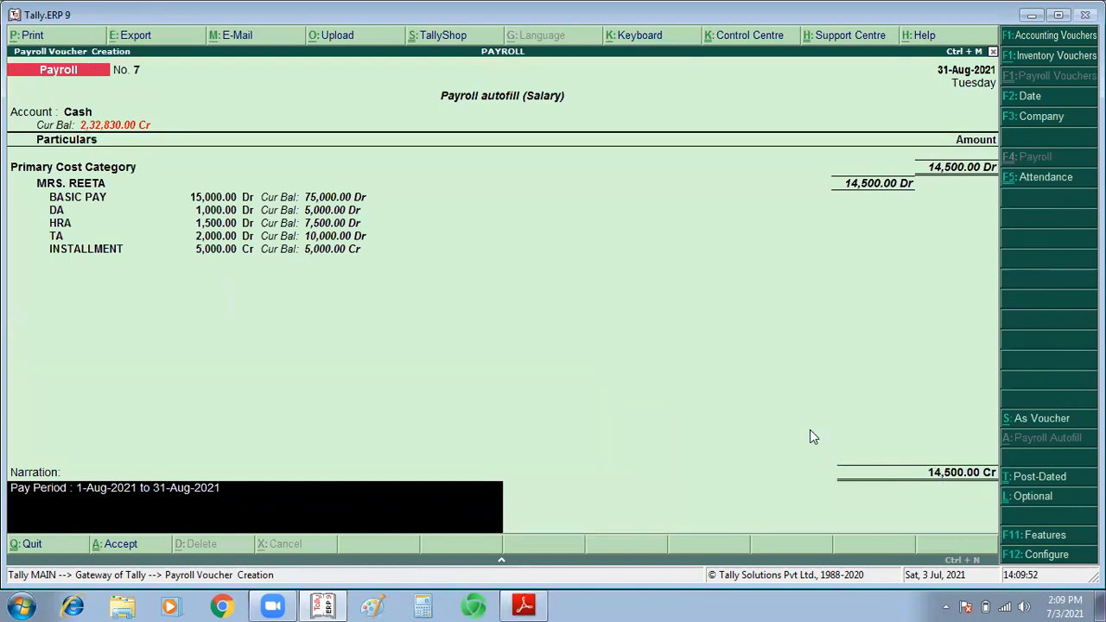
key("Escape")
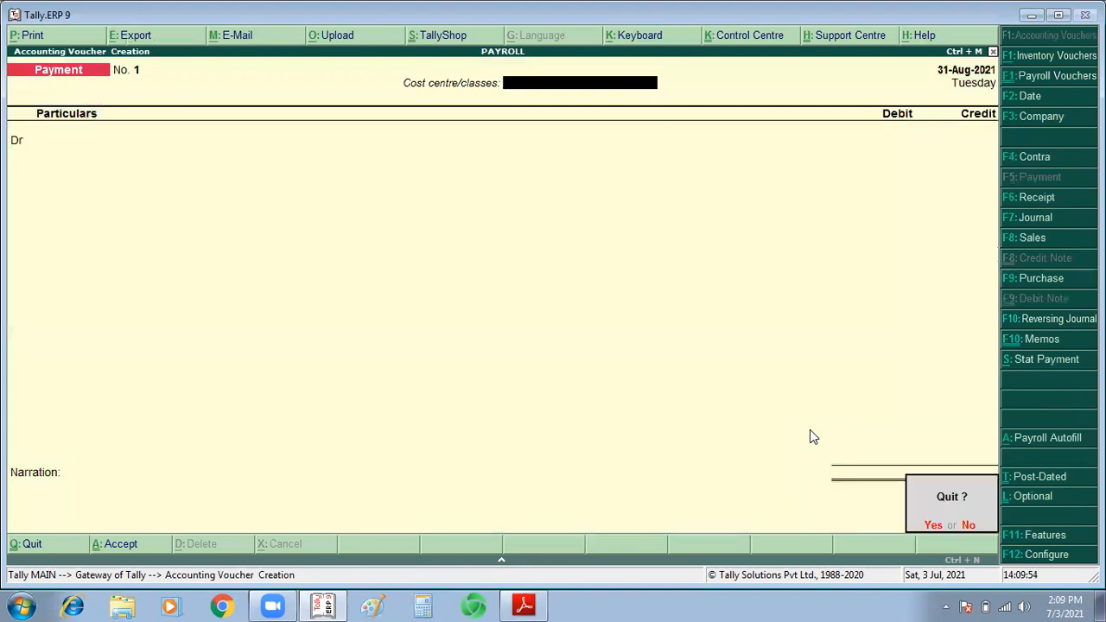
key("Return")
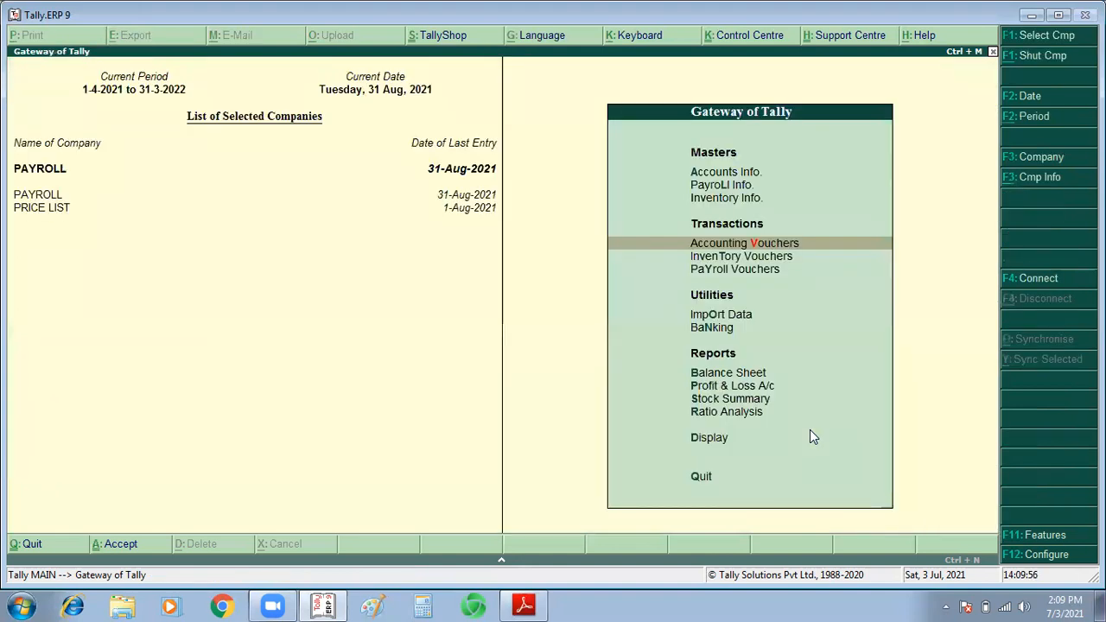
Step: Open the Salary Details options in the payroll masters
key("Up")
key("Up")
key("Up")
key("Down")
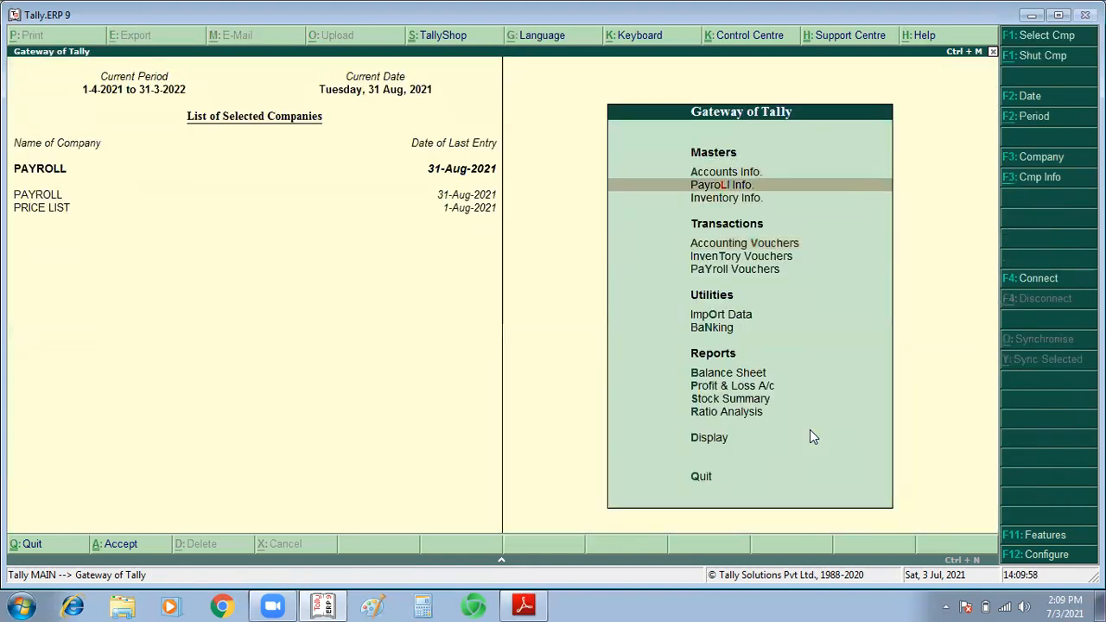
key("Down")
key("Up")
key("Return")
key("Down")
key("Down")
key("Down")
key("Down")
key("Down")
key("Down")
key("Up")
key("Down")
key("Return")
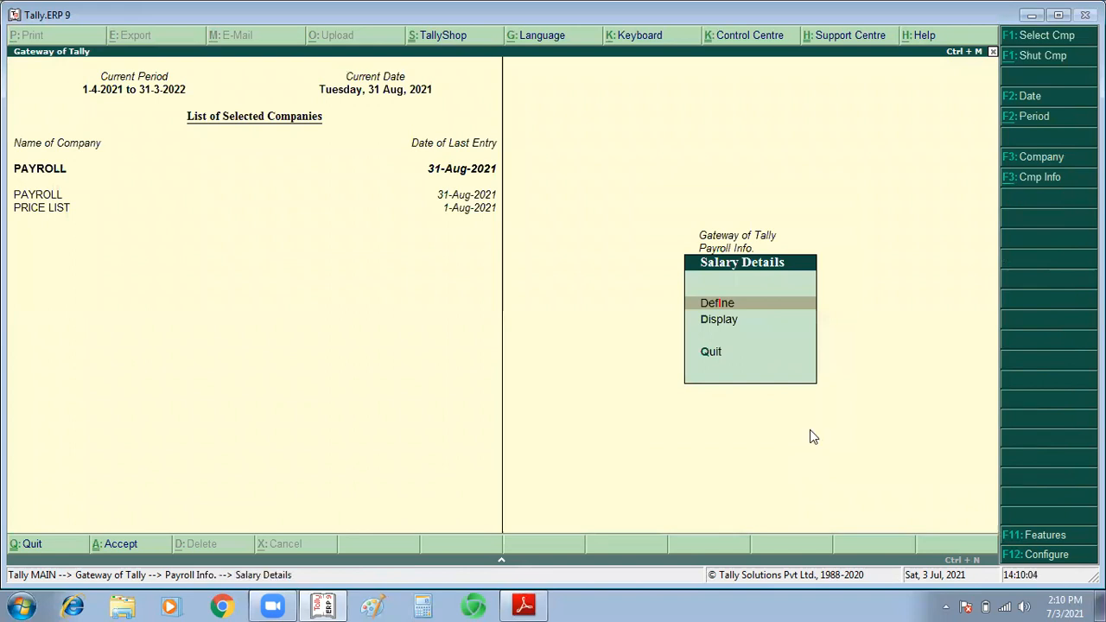
Step: Open the salary details of the employee who took the loan for alteration
key("Return")
key("Return")
key("Escape")
key("Escape")
key("Return")
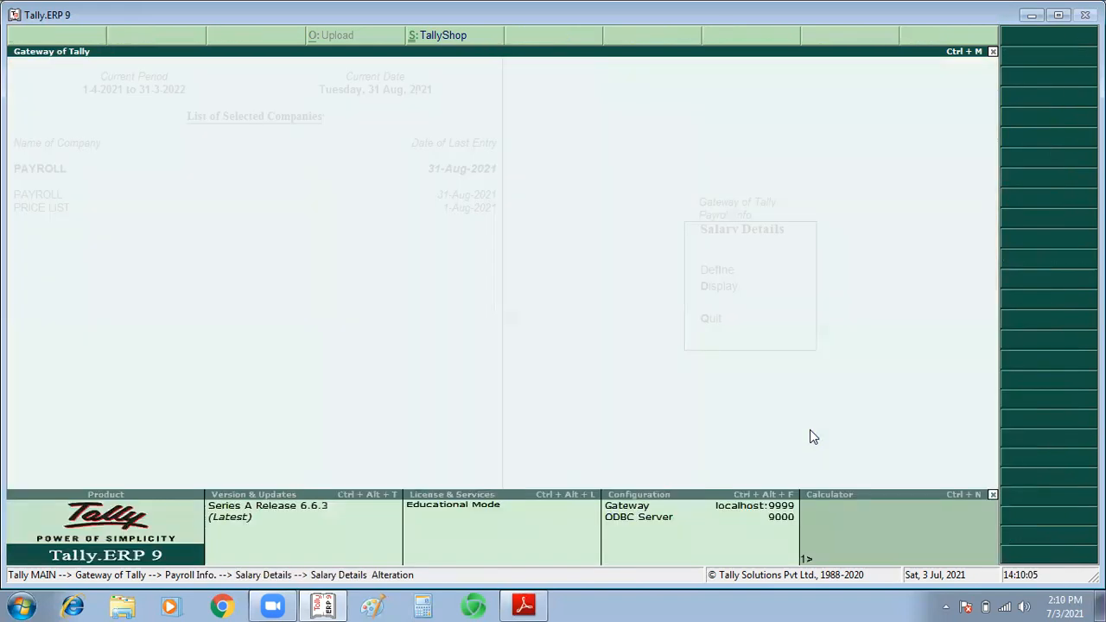
key("Down")
Step: Add a salary structure effective 1-Sep-2021 below the August pay heads, using Copy From Previous Value
key("Return")
key("Down")
key("Down")
key("Return")
key("Return")
key("Return")
key("Return")
key("Return")
key("Return")
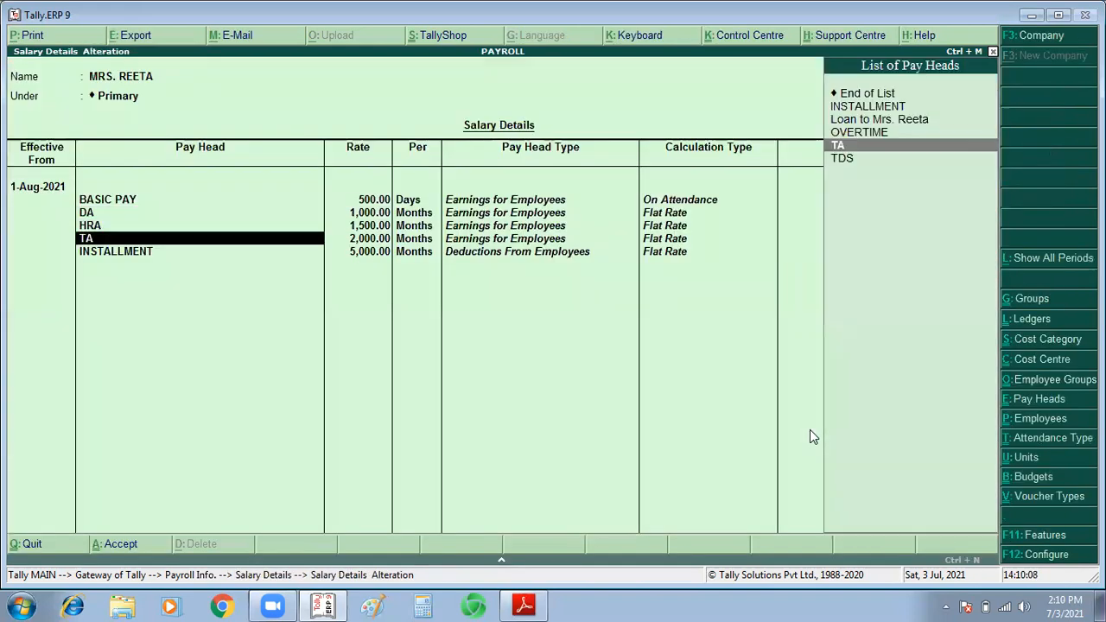
key("Return")
key("Return")
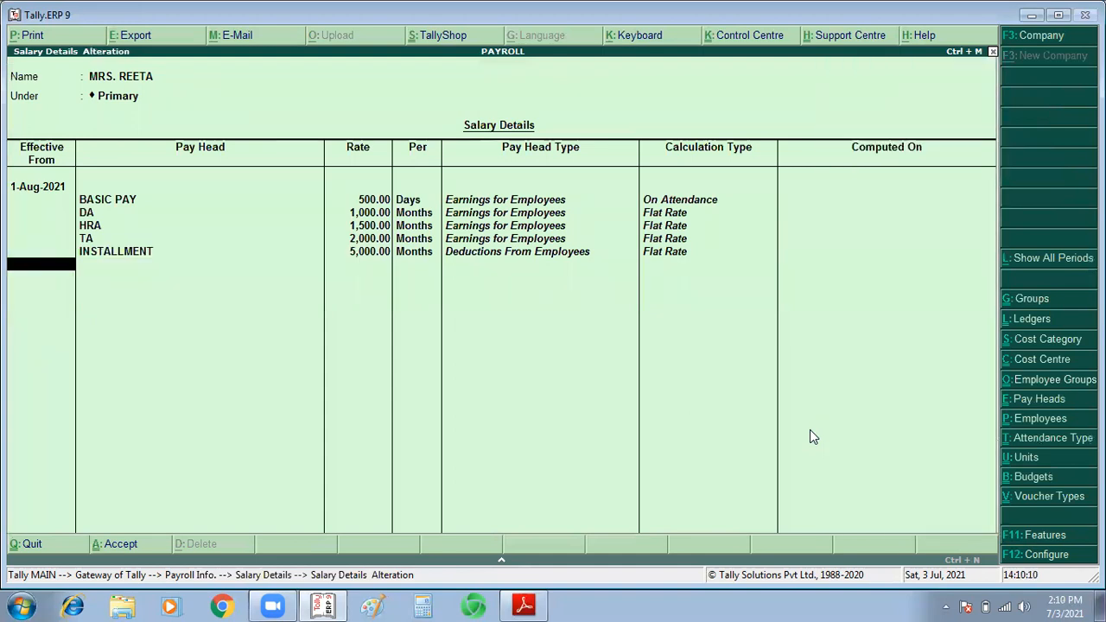
type("1/9")
key("Return")
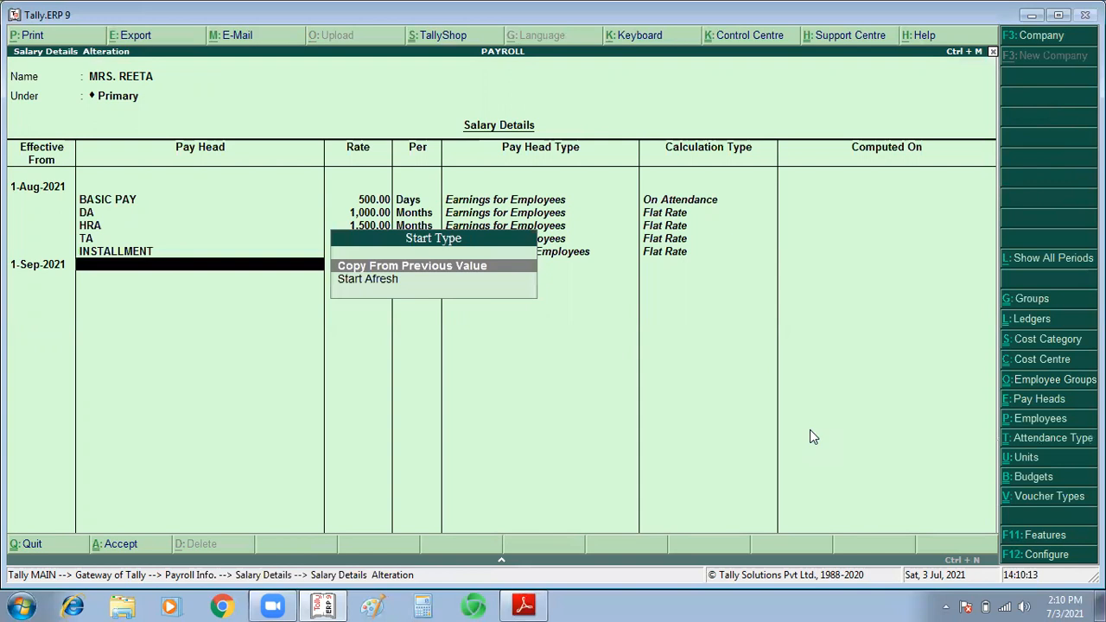
key("Return")
key("Return")
key("Return")
key("Return")
key("Return")
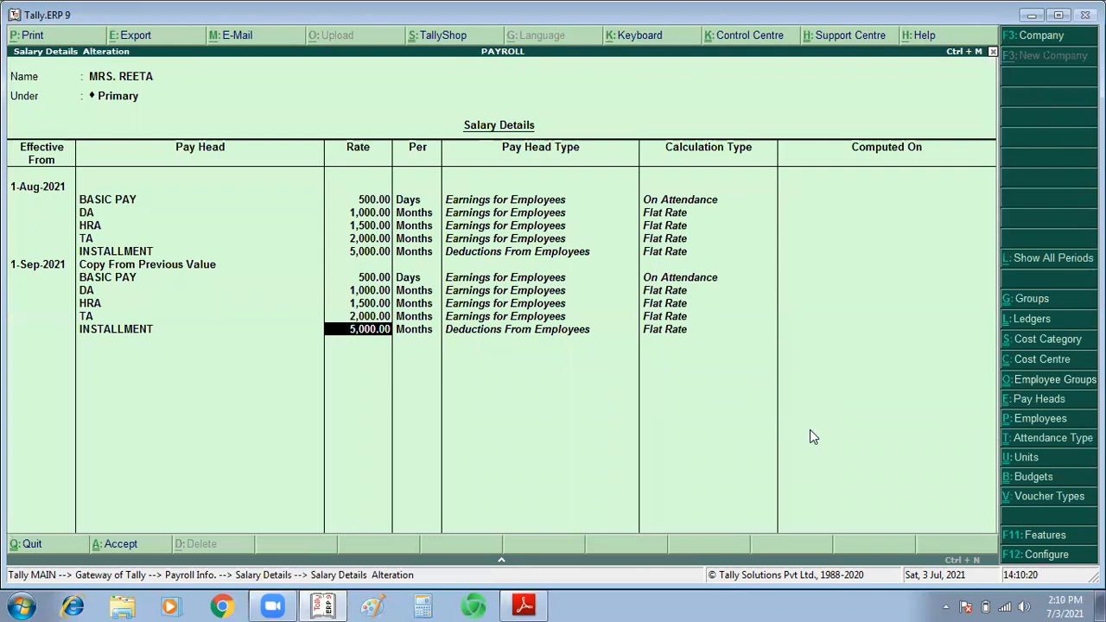
Step: Keep the copied September pay head rates, including the 5,000 INSTALLMENT, and save the salary details
key("ctrl+a")
key("Escape")
key("Escape")
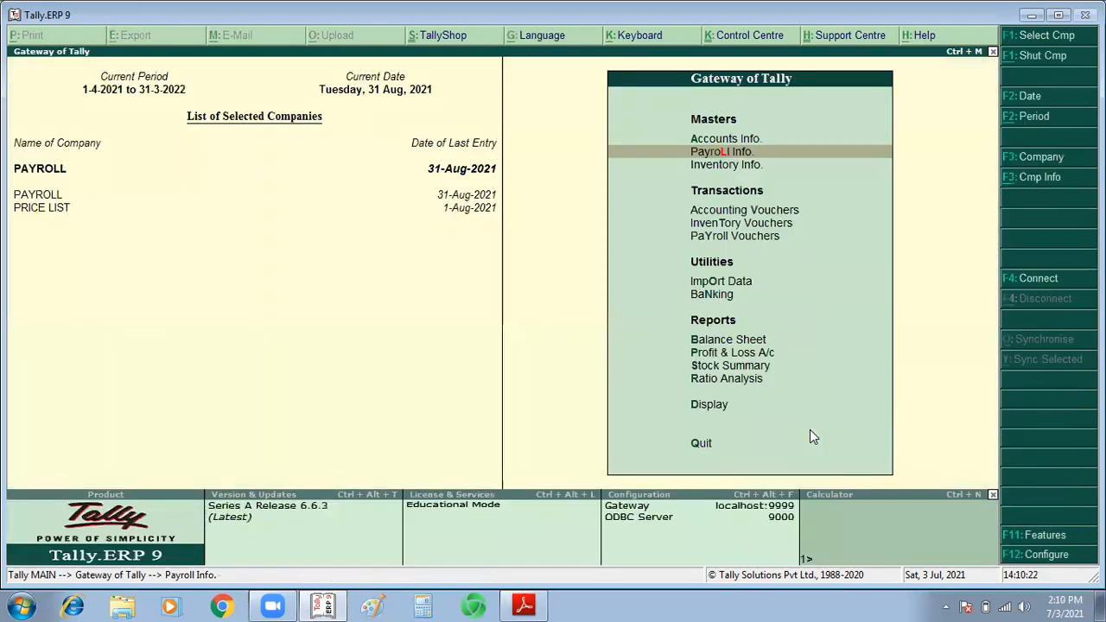
Step: Start an attendance voucher dated 1-9-2021
key("v")
key("ctrl+F5")
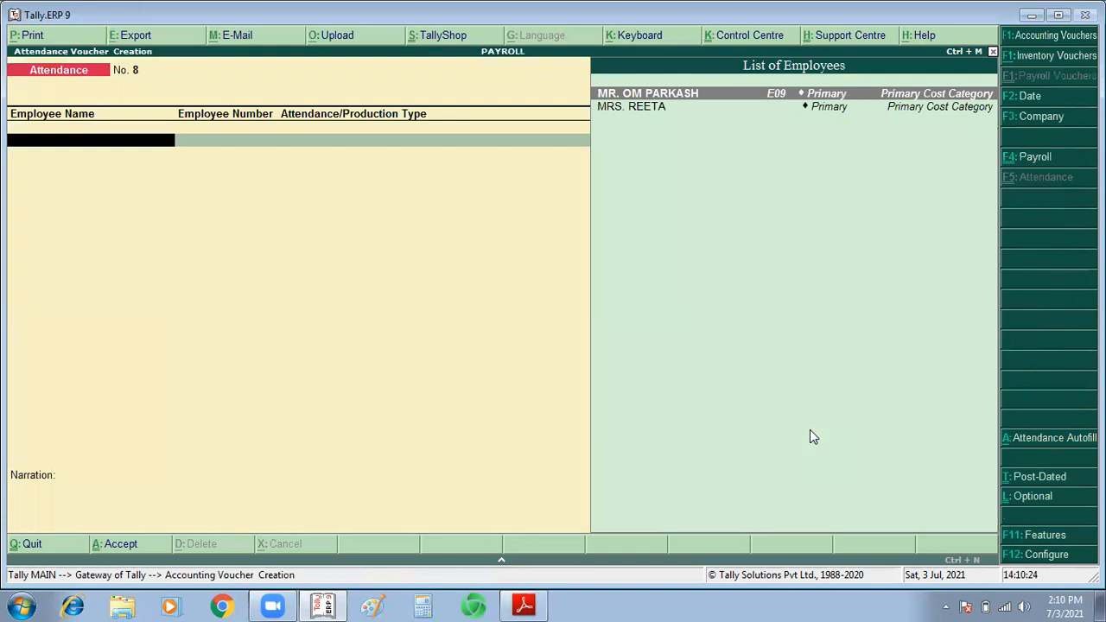
key("F2")
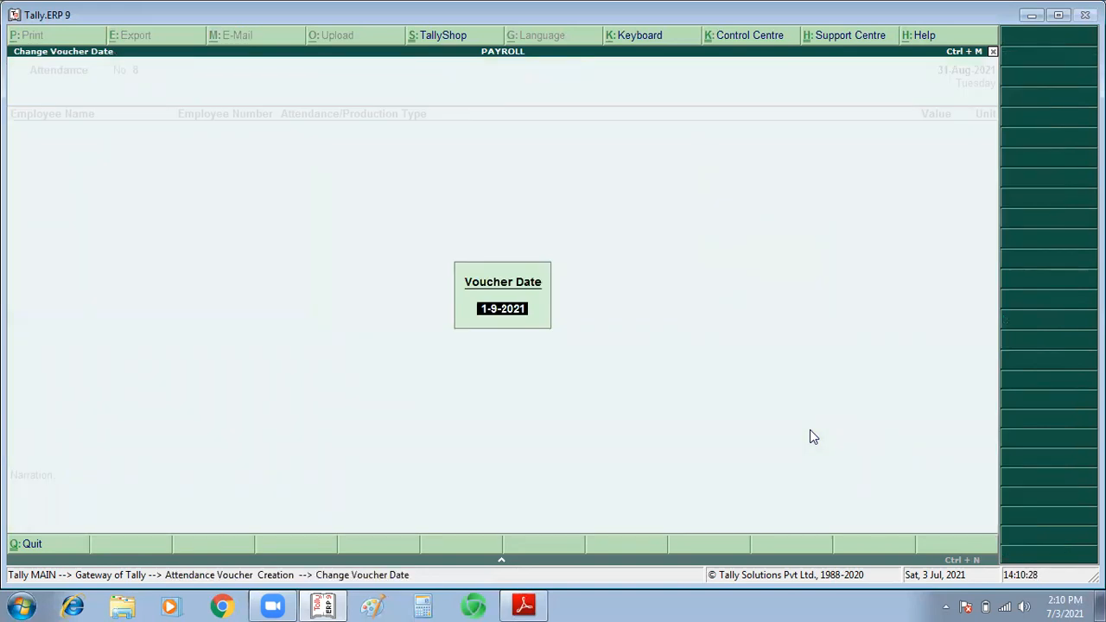
key("Return")
Step: Enter 28 PRESENT days for the employee who took the loan in the September attendance voucher
key("Down")
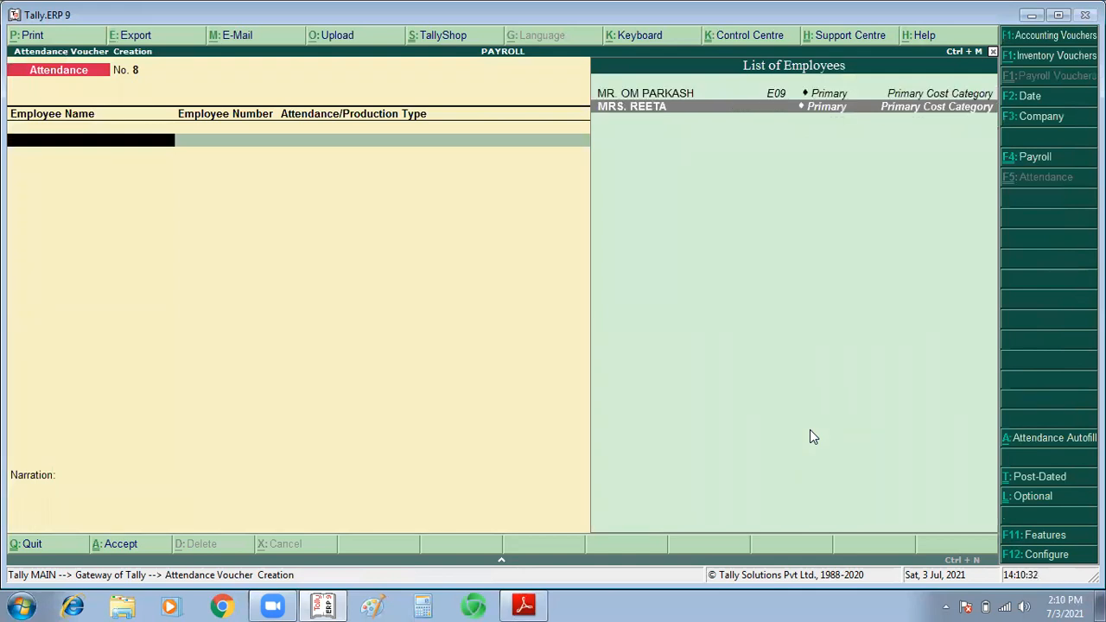
key("Return")
type("PRE")
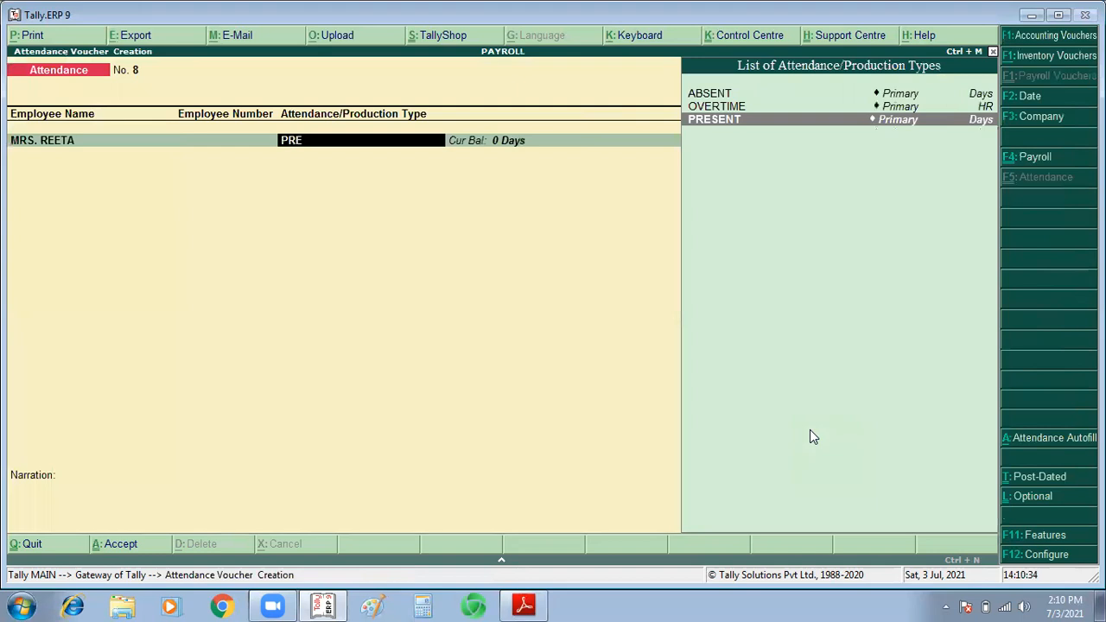
key("Return")
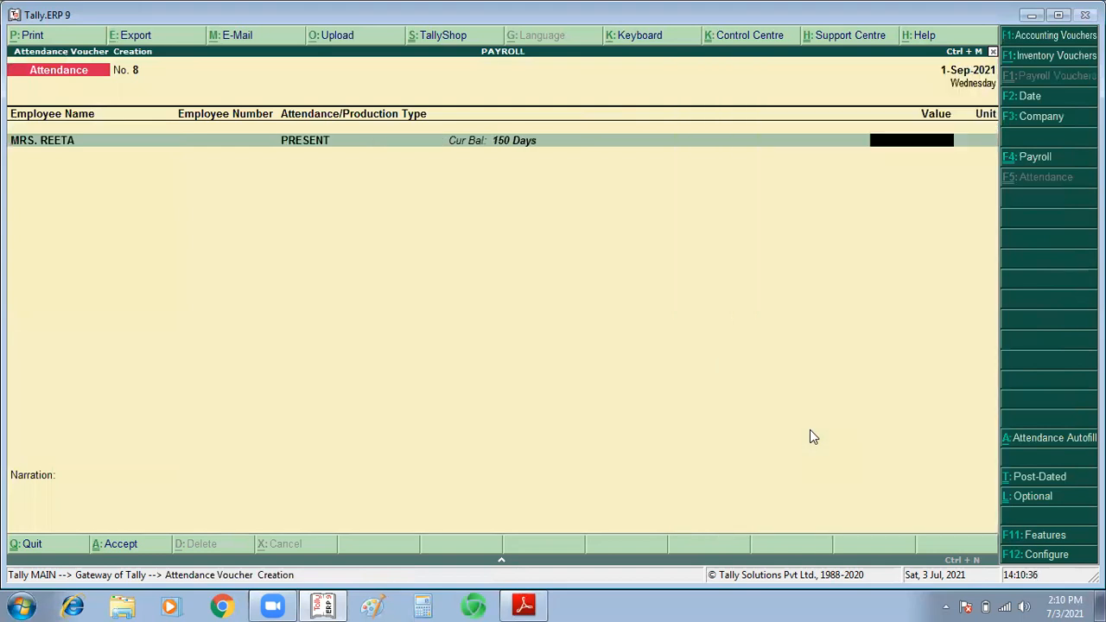
type("28")
key("Return")
Step: Add a second attendance line with 2 ABSENT days for the same employee and save the voucher
key("Down")
key("Down")
key("Return")
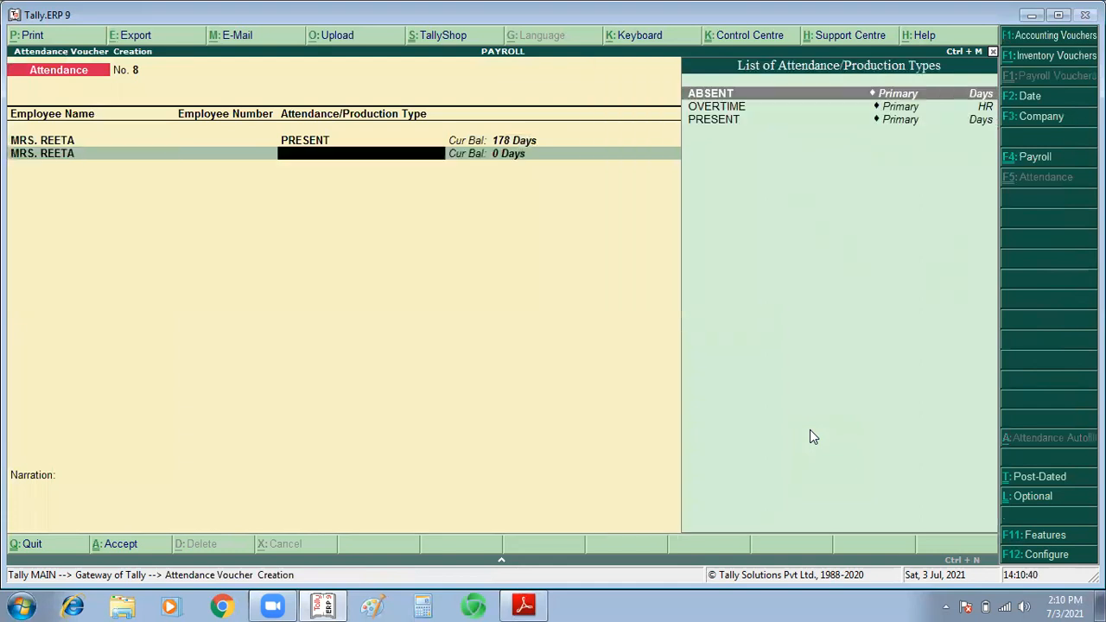
type("AB")
key("Return")
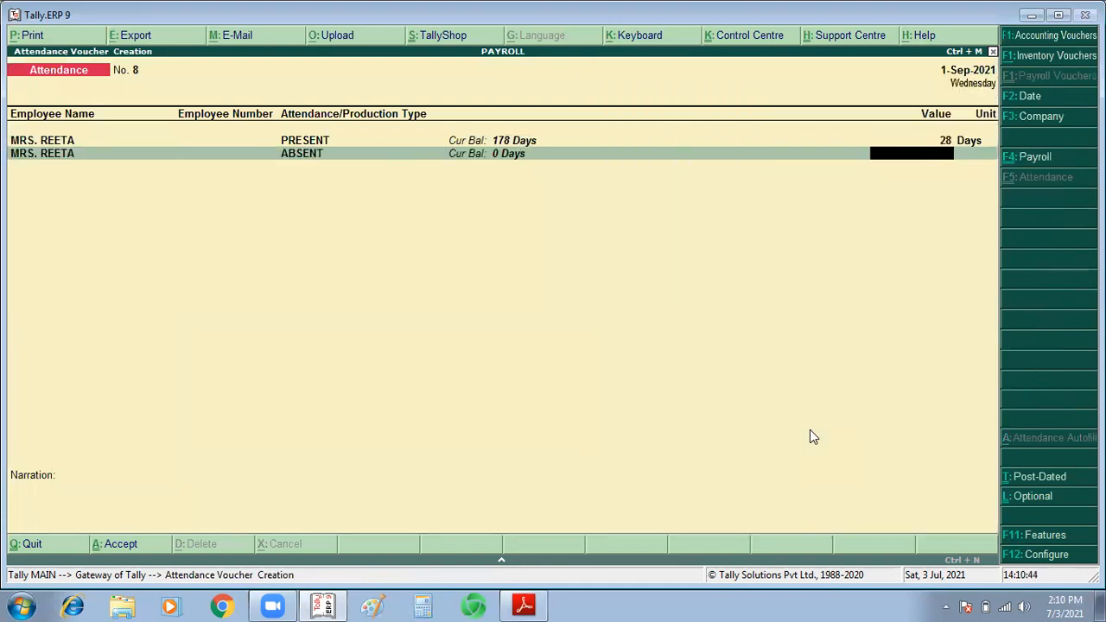
type("2")
key("Return")
key("Return")
key("Return")
key("Return")
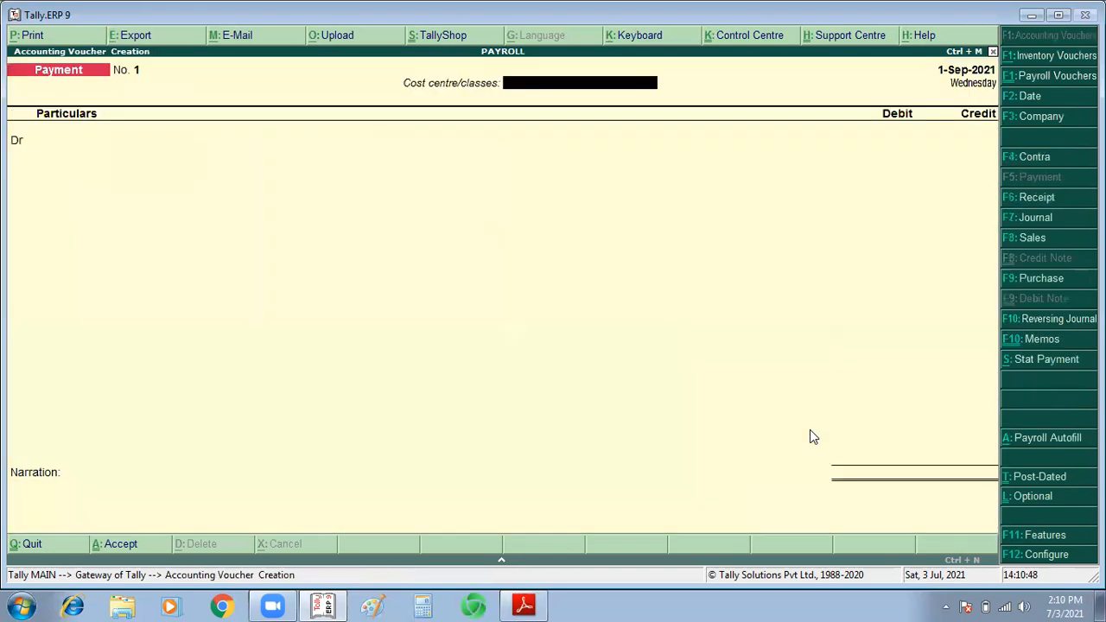
Step: Start a payroll voucher autofill that processes Salary from 1-9-2021 to 1-9-2021
key("ctrl+F4")
key("alt+a")
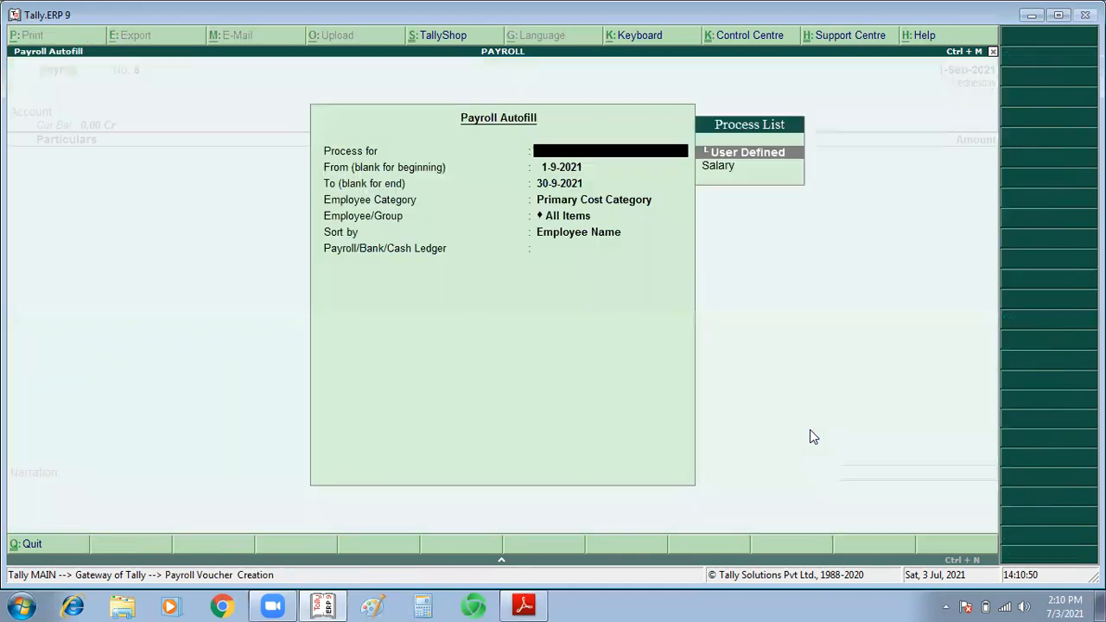
key("Down")
key("Return")
key("Return")
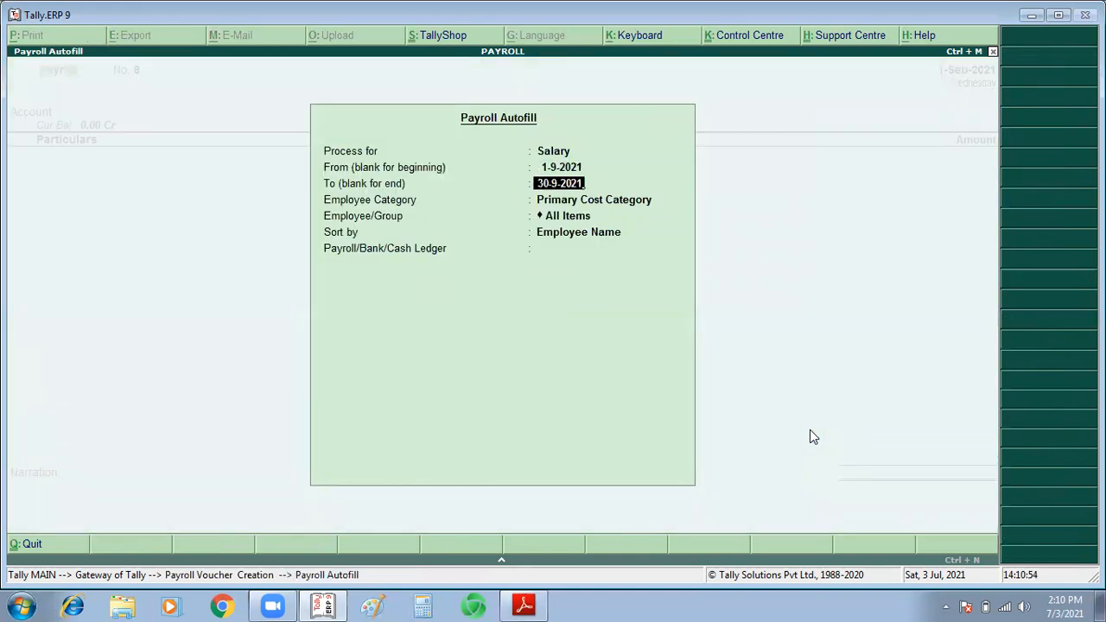
key("BackSpace")
key("BackSpace")
key("BackSpace")
key("BackSpace")
key("BackSpace")
key("BackSpace")
key("BackSpace")
key("BackSpace")
key("BackSpace")
type("1-9")
key("Return")
Step: Limit the September autofill to the employee who took the loan, use the Cash ledger and save the payroll voucher
key("Return")
key("Down")
key("Down")
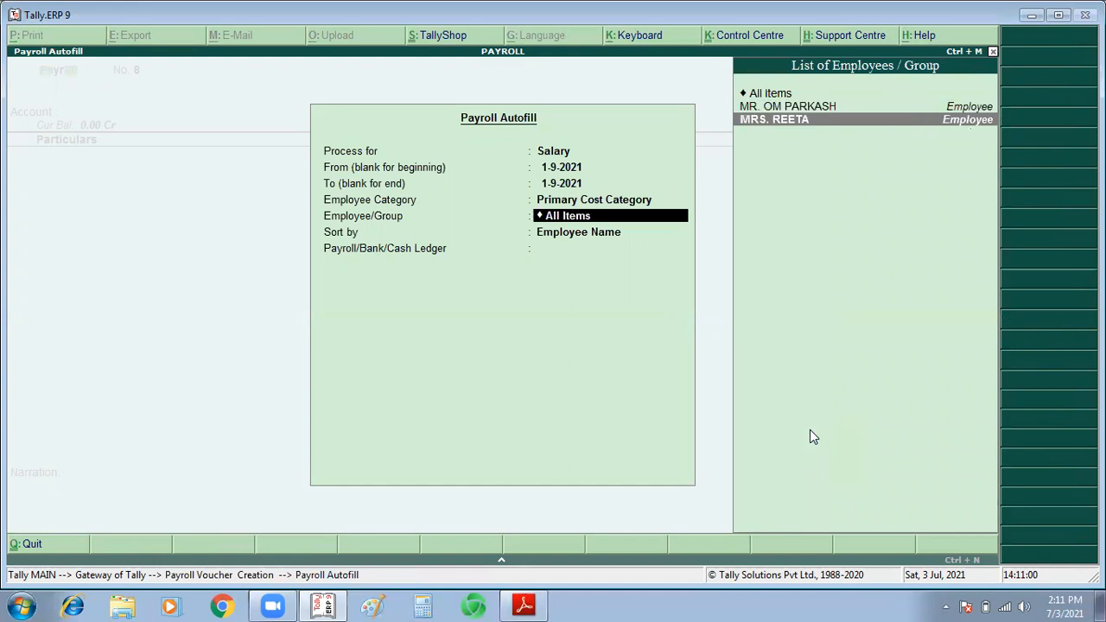
key("Return")
key("Return")
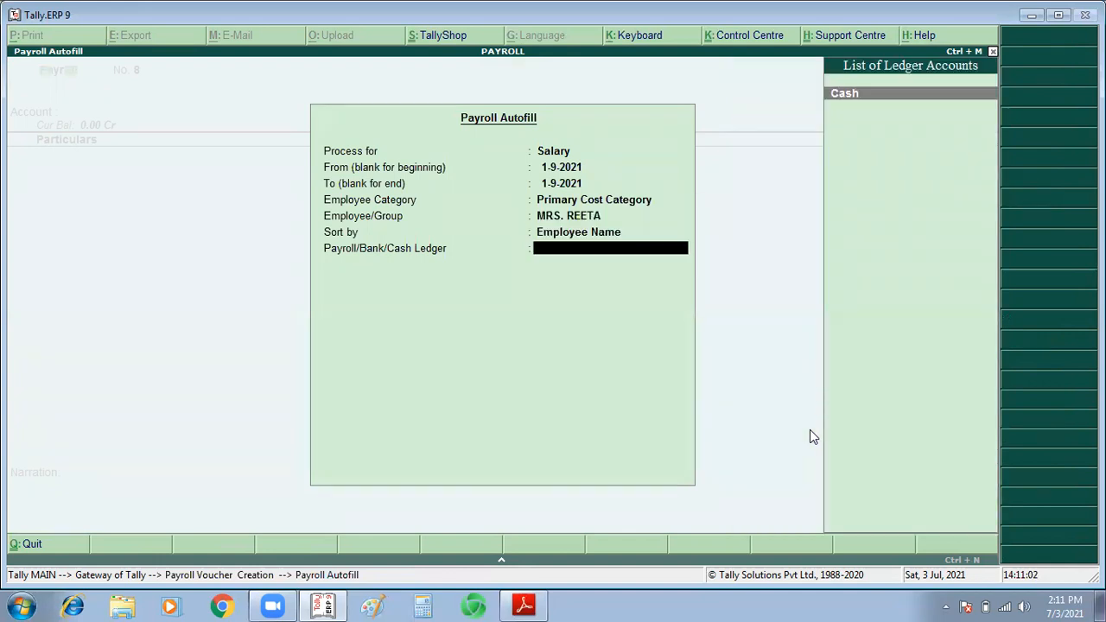
key("Return")
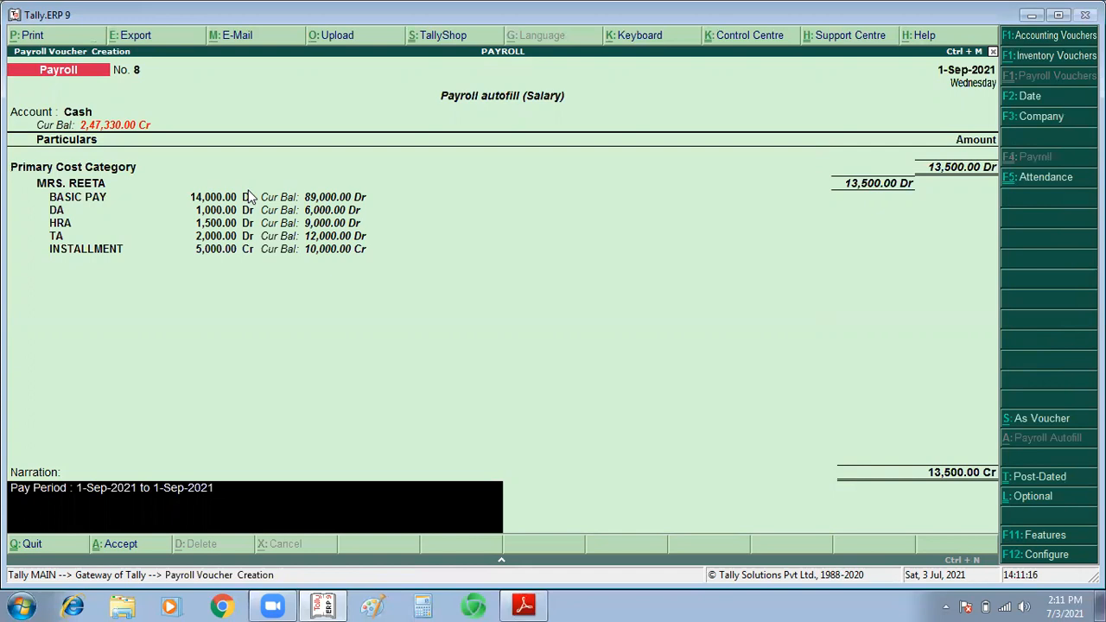
key("Return")
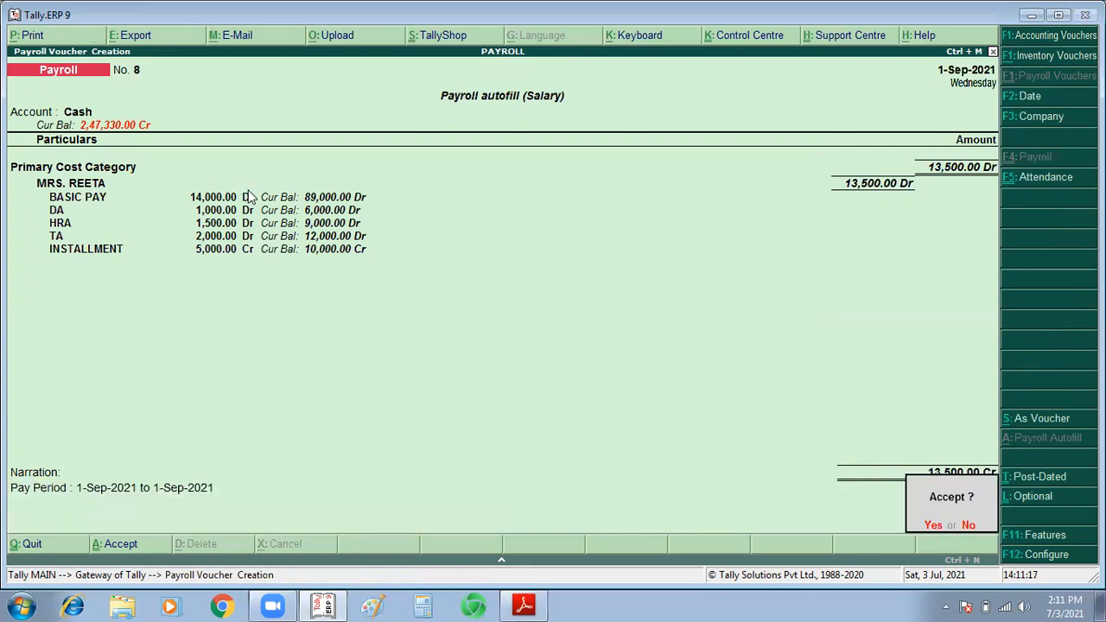
key("y")
key("Return")
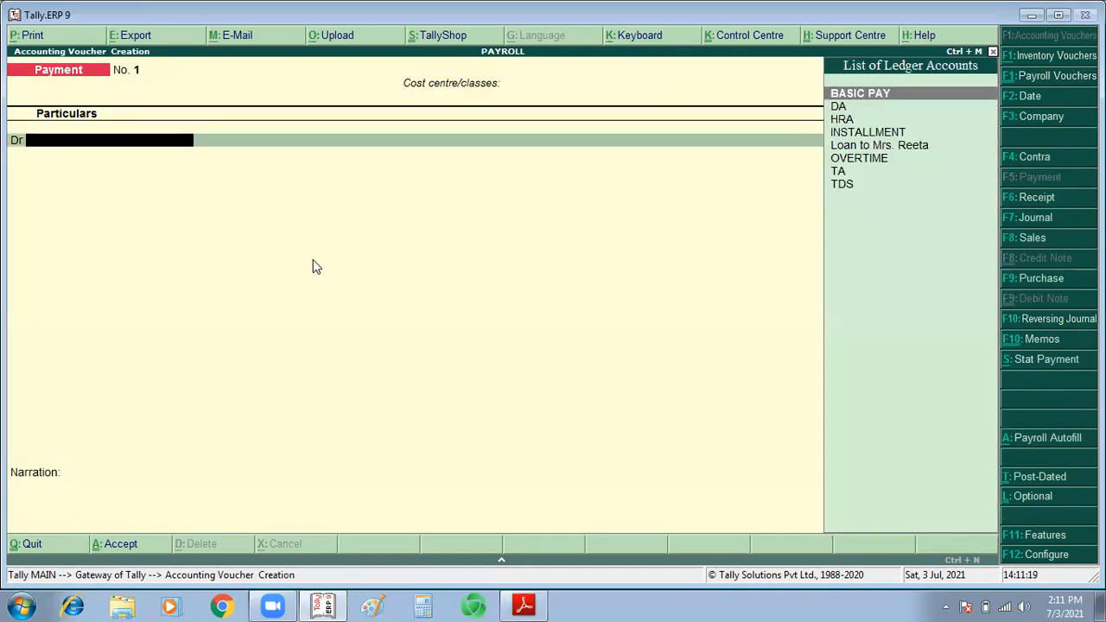
Step: Switch to advance tally.pdf in Adobe Reader and review the salary, loan installment and attendance exercises on pages 17 and 18
key("alt+Tab")
scroll(314, 259, "down", 6)
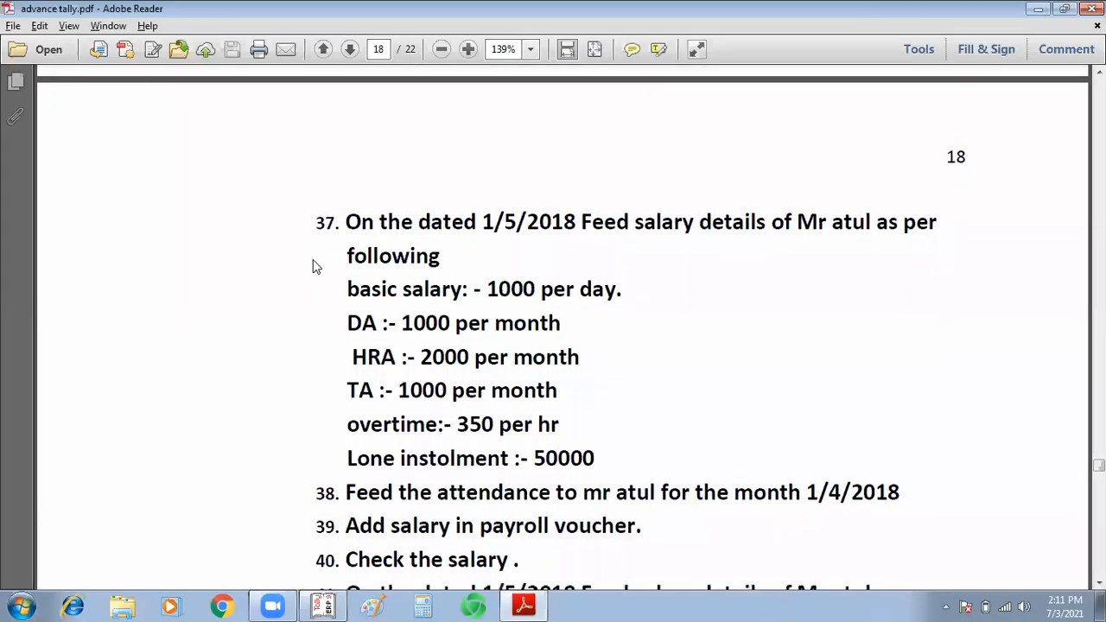
scroll(314, 259, "down", 7)
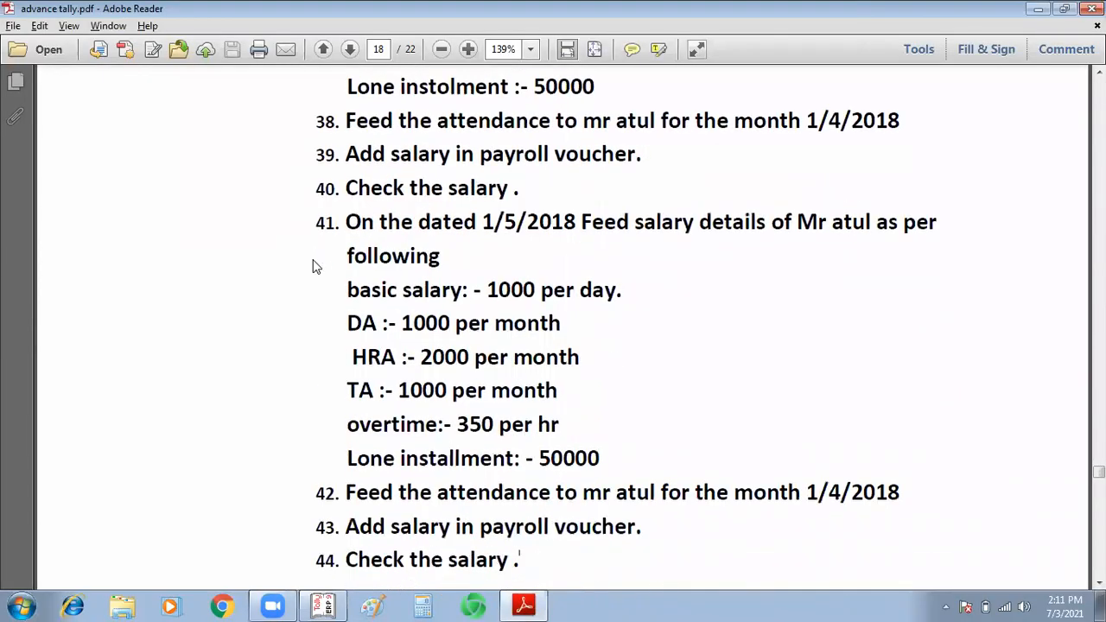
scroll(314, 260, "down", 3)
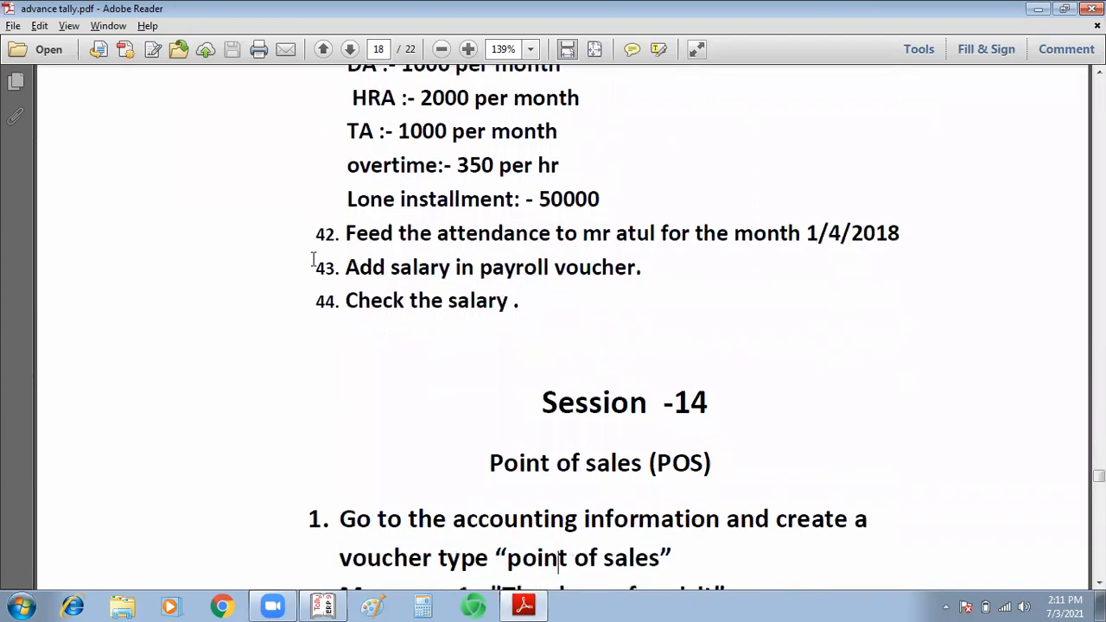
scroll(314, 260, "up", 20)
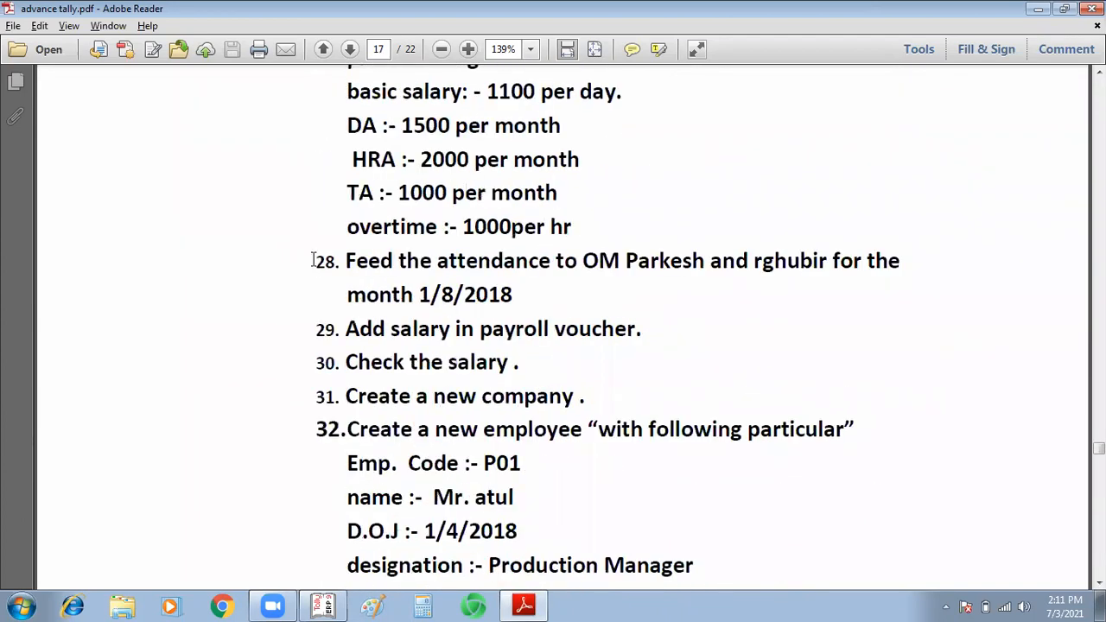
scroll(314, 260, "down", 20)
scroll(314, 263, "down", 10)
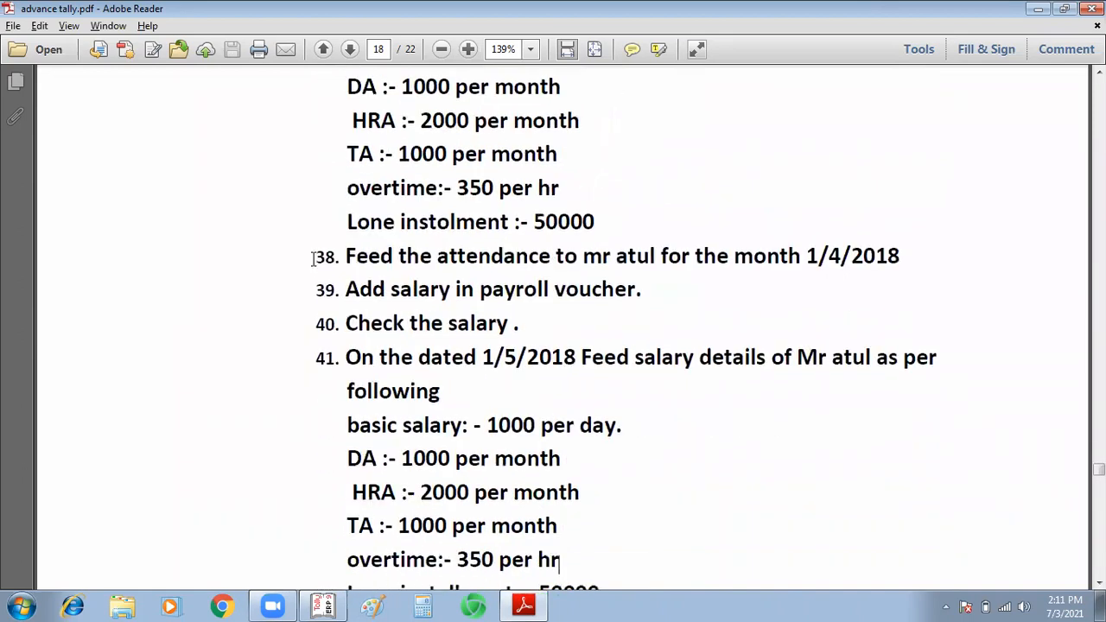
Step: Look through the remaining exercises on point of sales, data import and sale vouchers, up to page 22
scroll(313, 259, "down", 20)
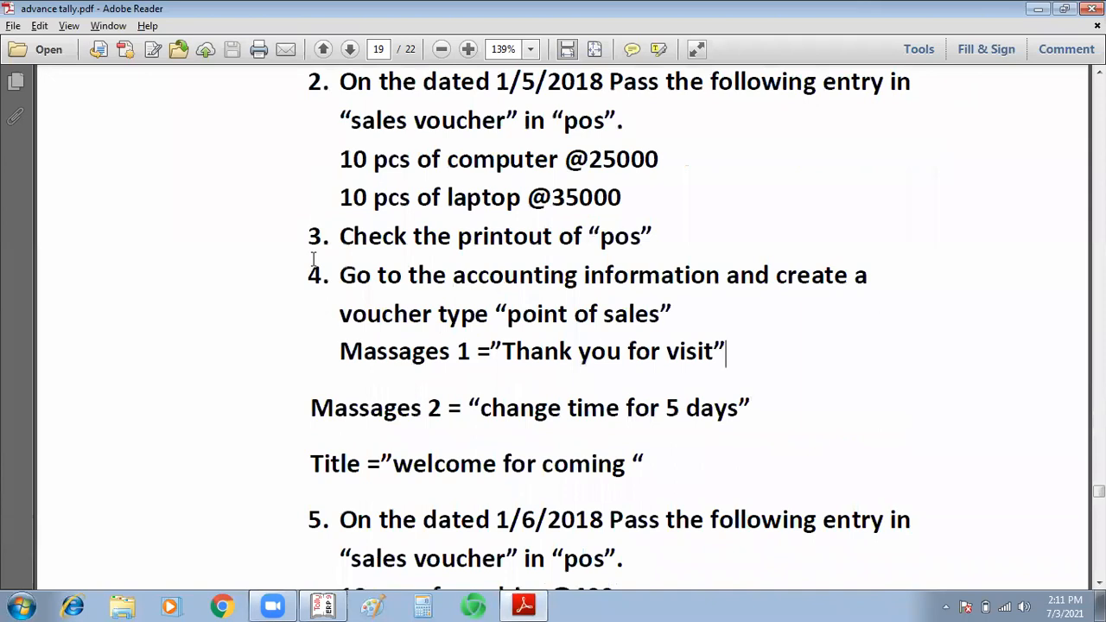
scroll(314, 260, "up", 5)
scroll(313, 259, "down", 20)
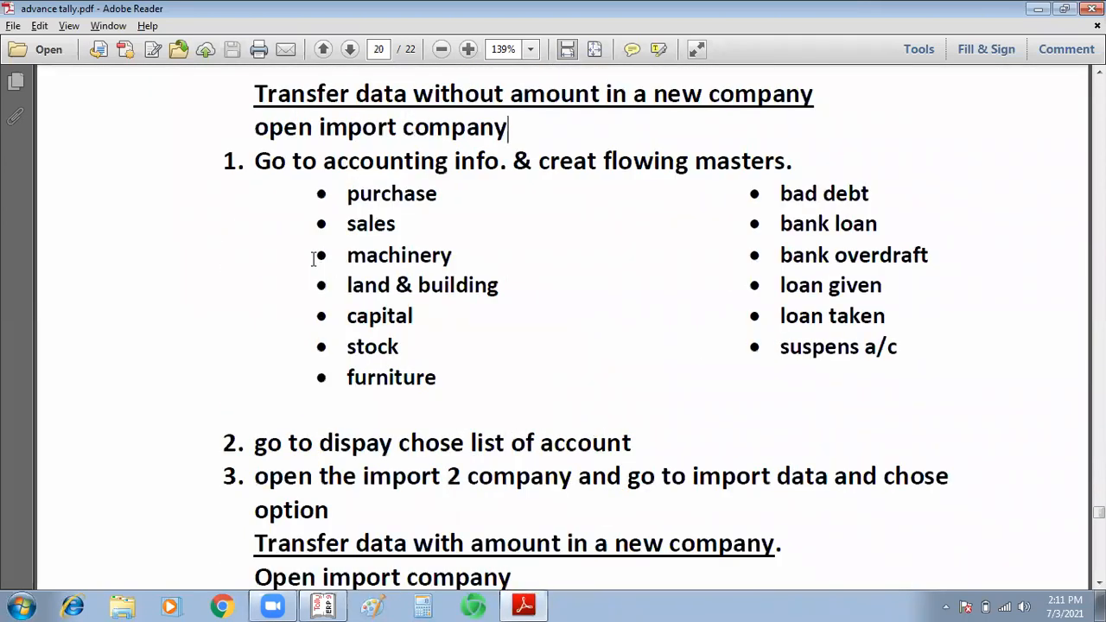
scroll(313, 260, "down", 20)
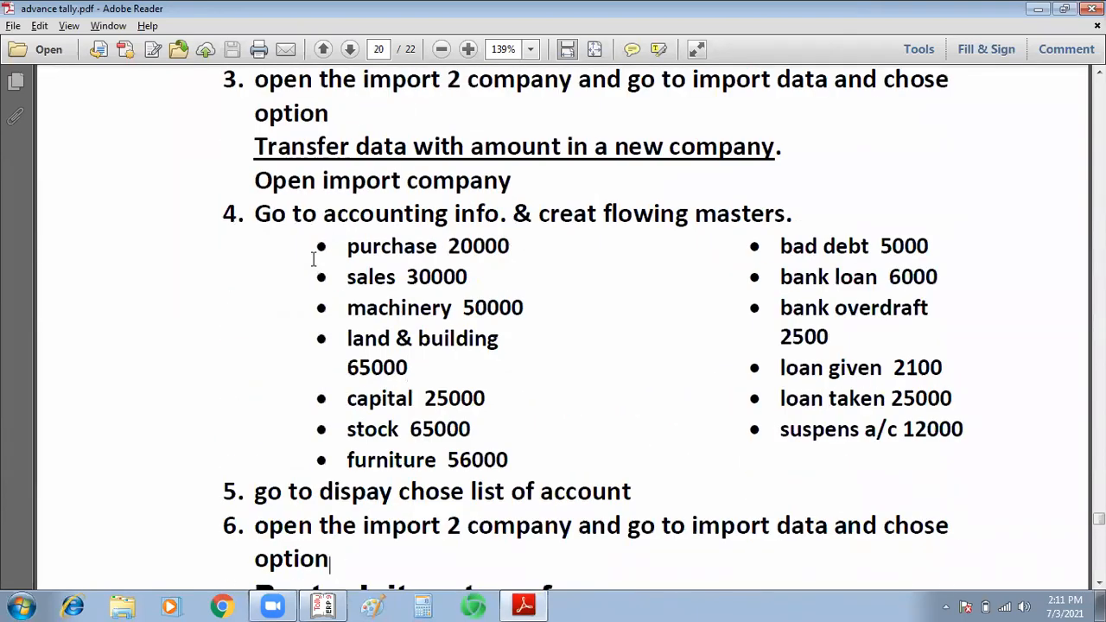
scroll(314, 259, "down", 10)
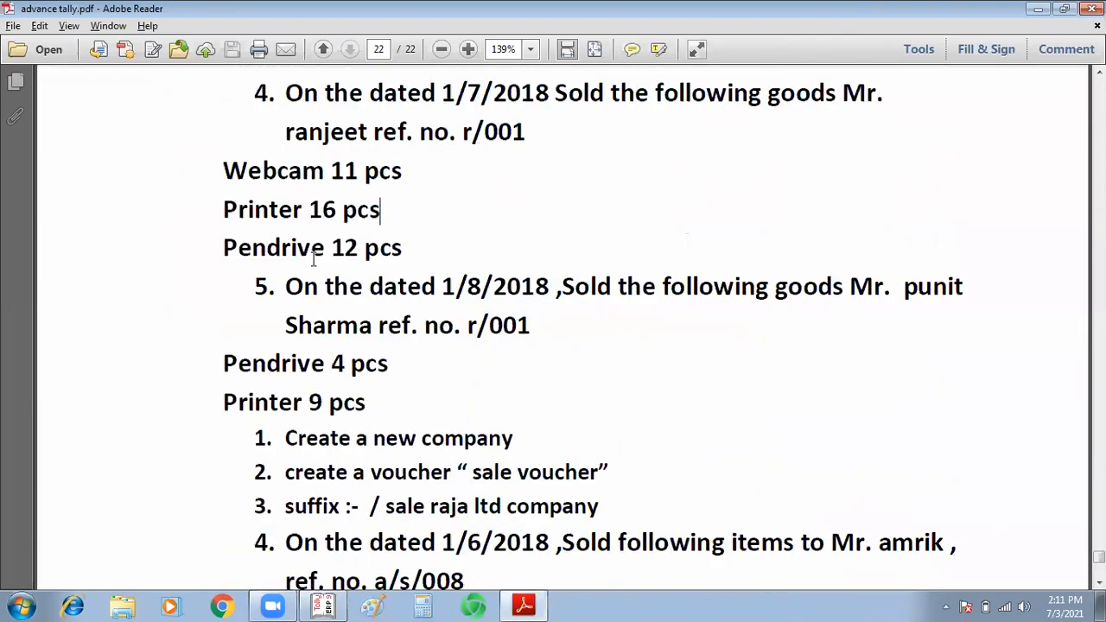
scroll(314, 259, "down", 10)
scroll(314, 260, "up", 20)
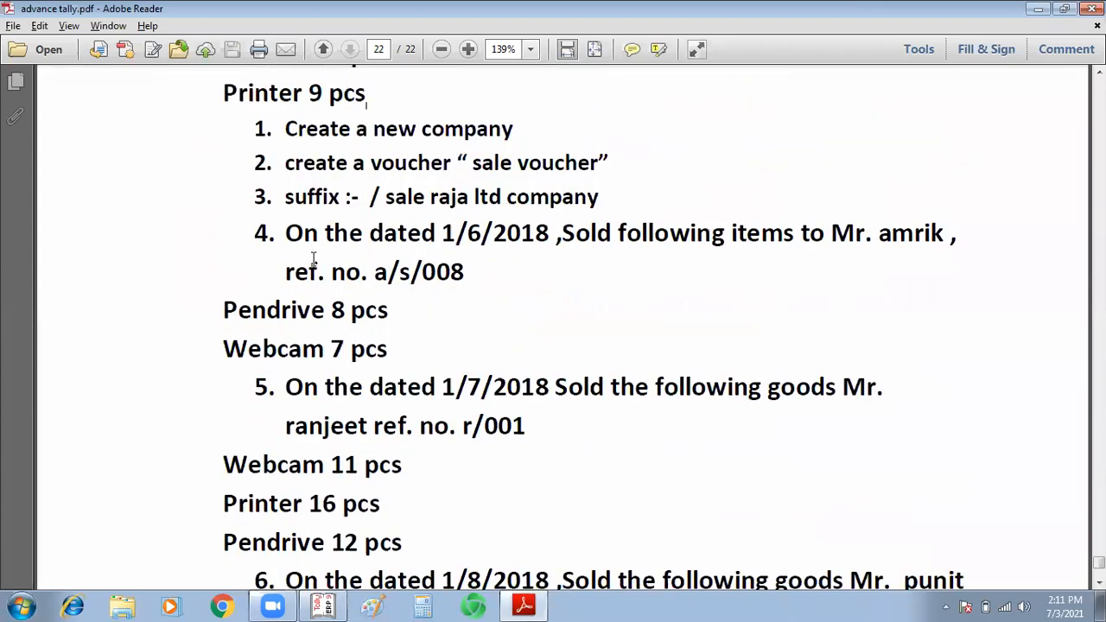